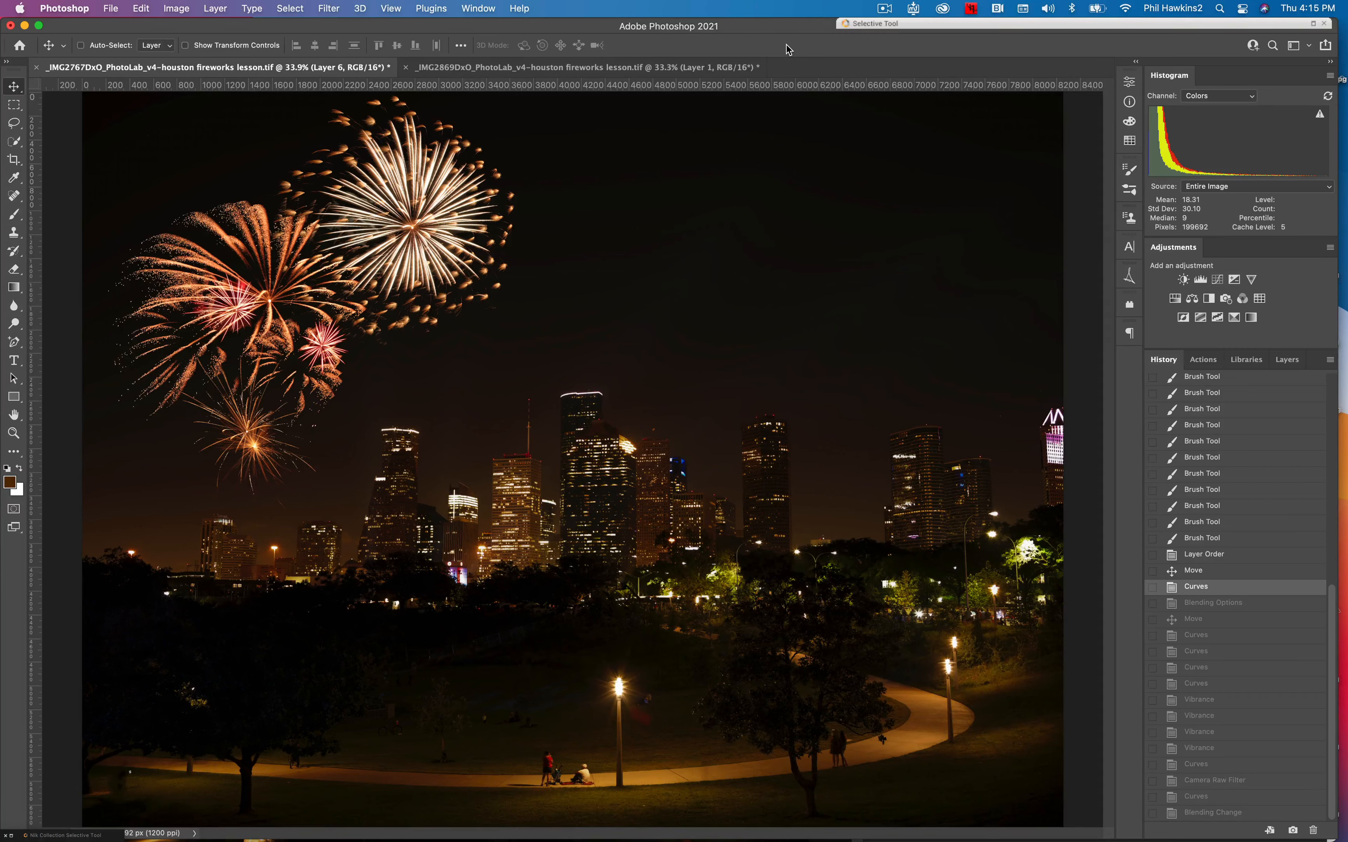
- Open the Vibrance adjustment for Layer 5, preview its firework burst at -100 saturation, and bring the saturation back to +3
click(1289, 360)
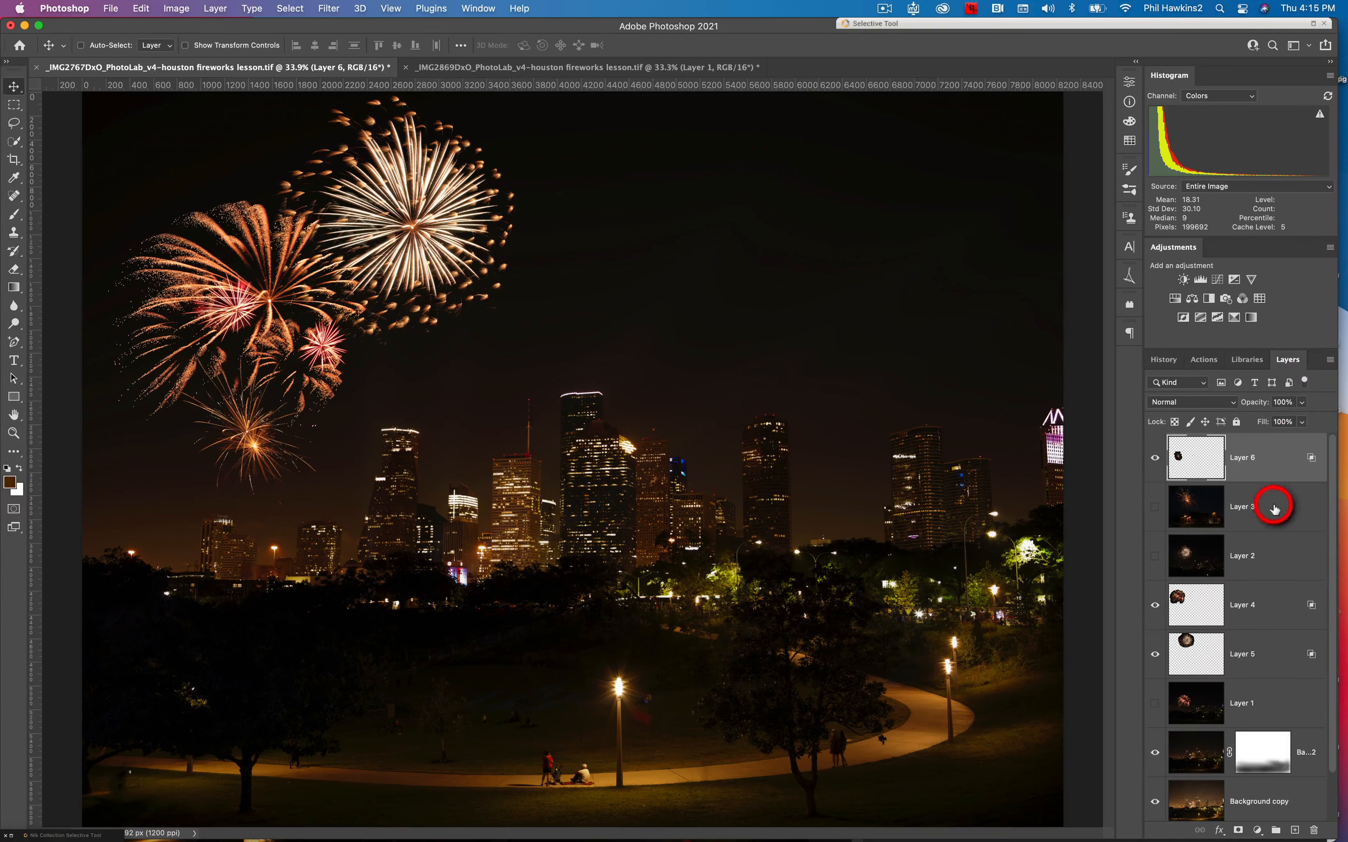
scroll(1274, 508, down, 1)
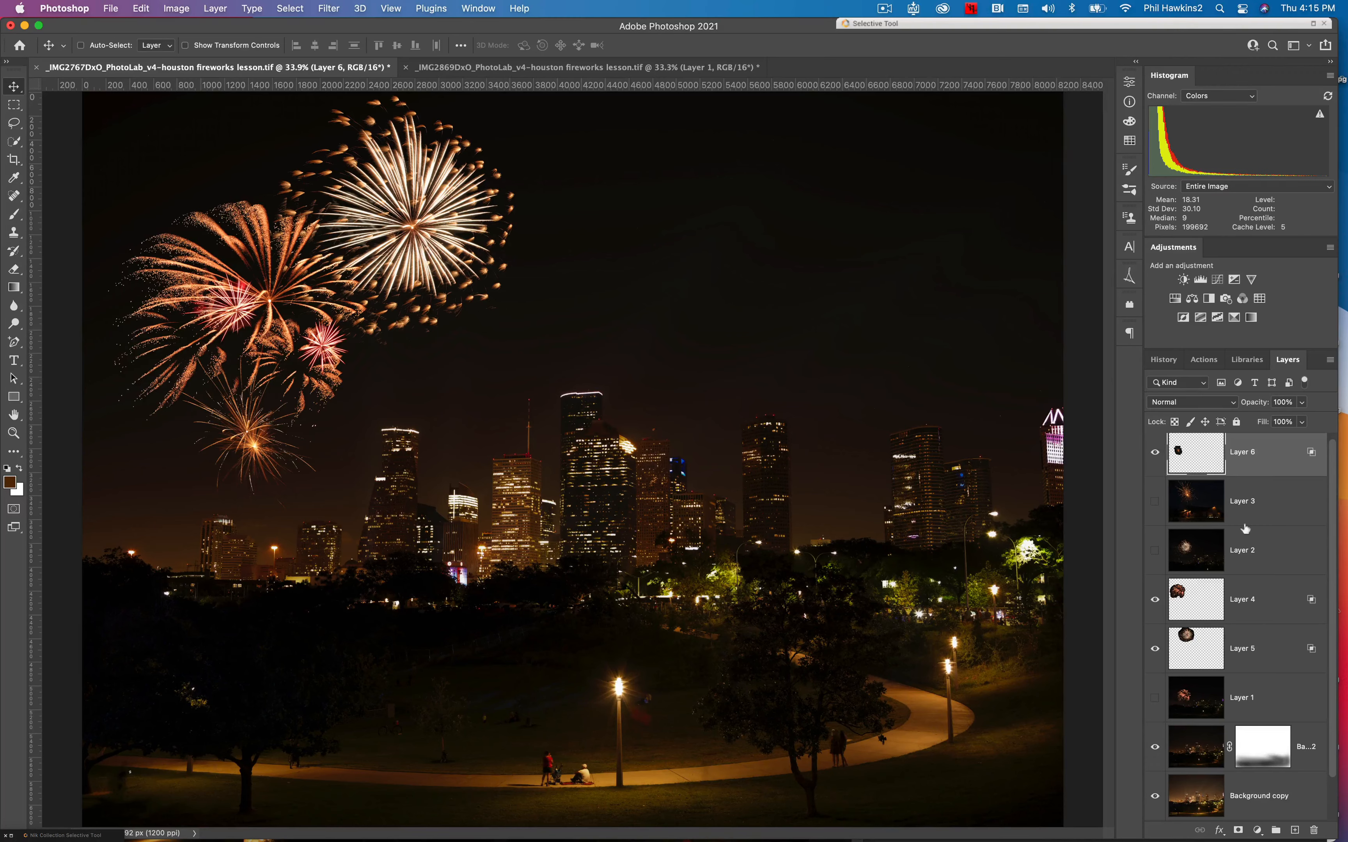
click(1251, 650)
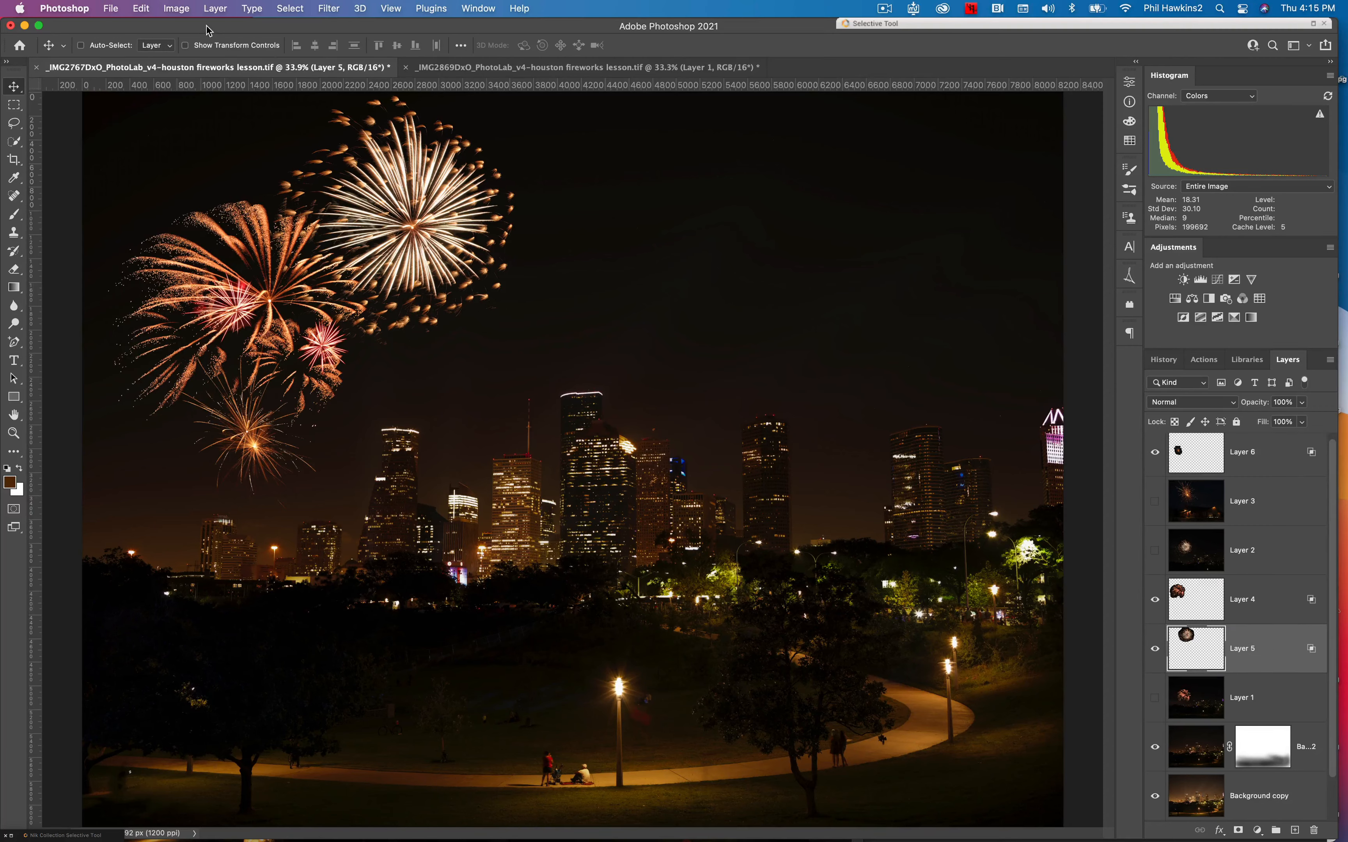
click(178, 10)
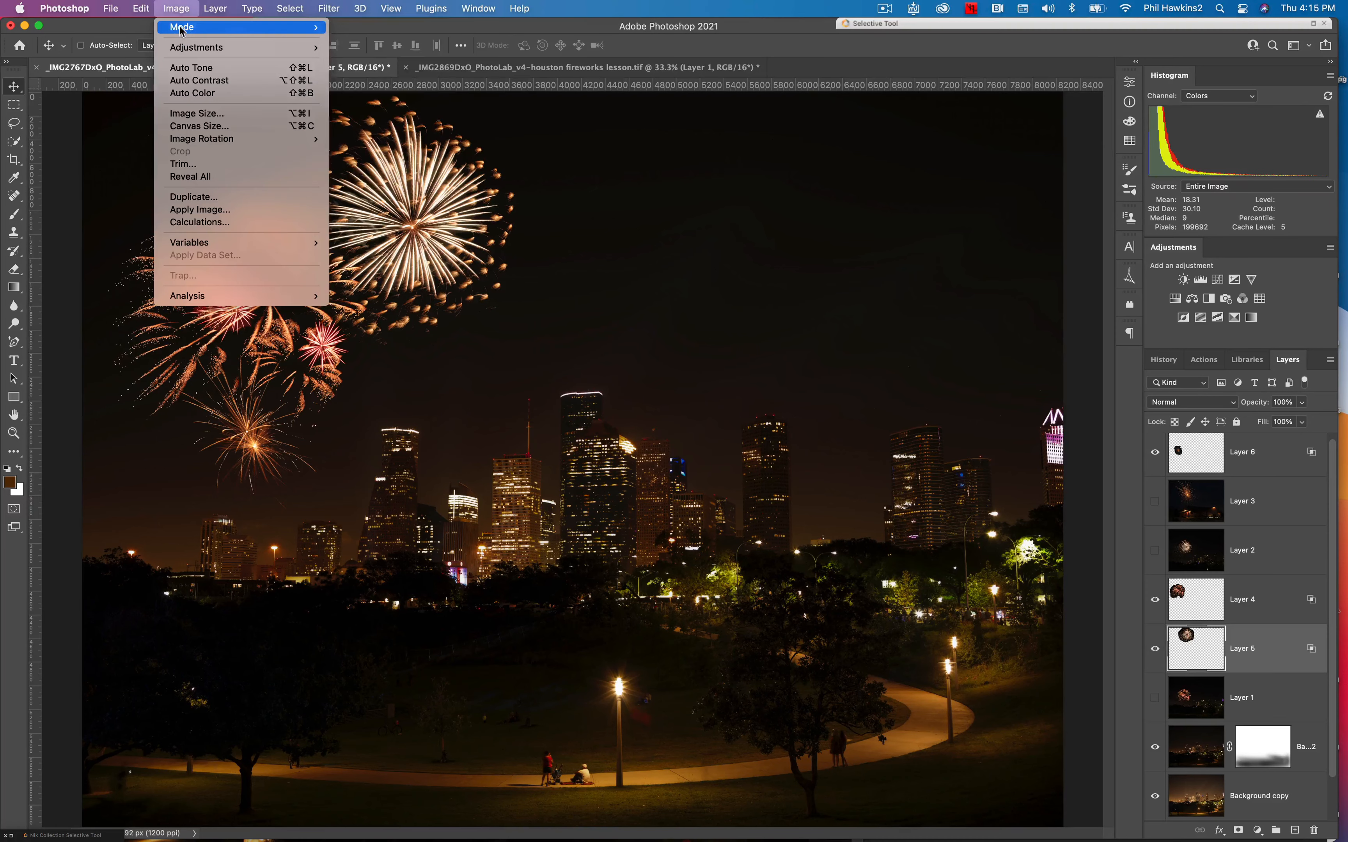
mouse_move(196, 48)
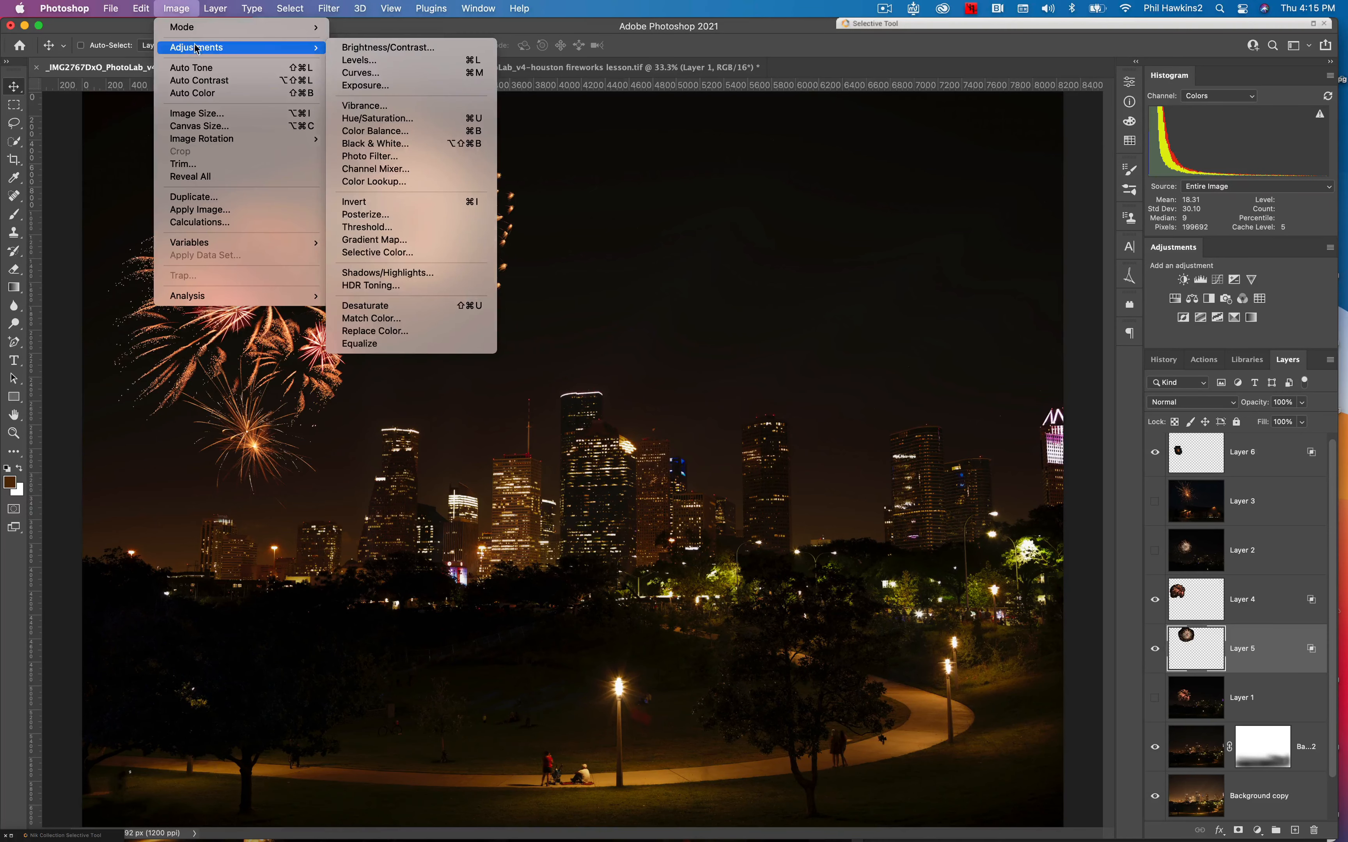
click(408, 106)
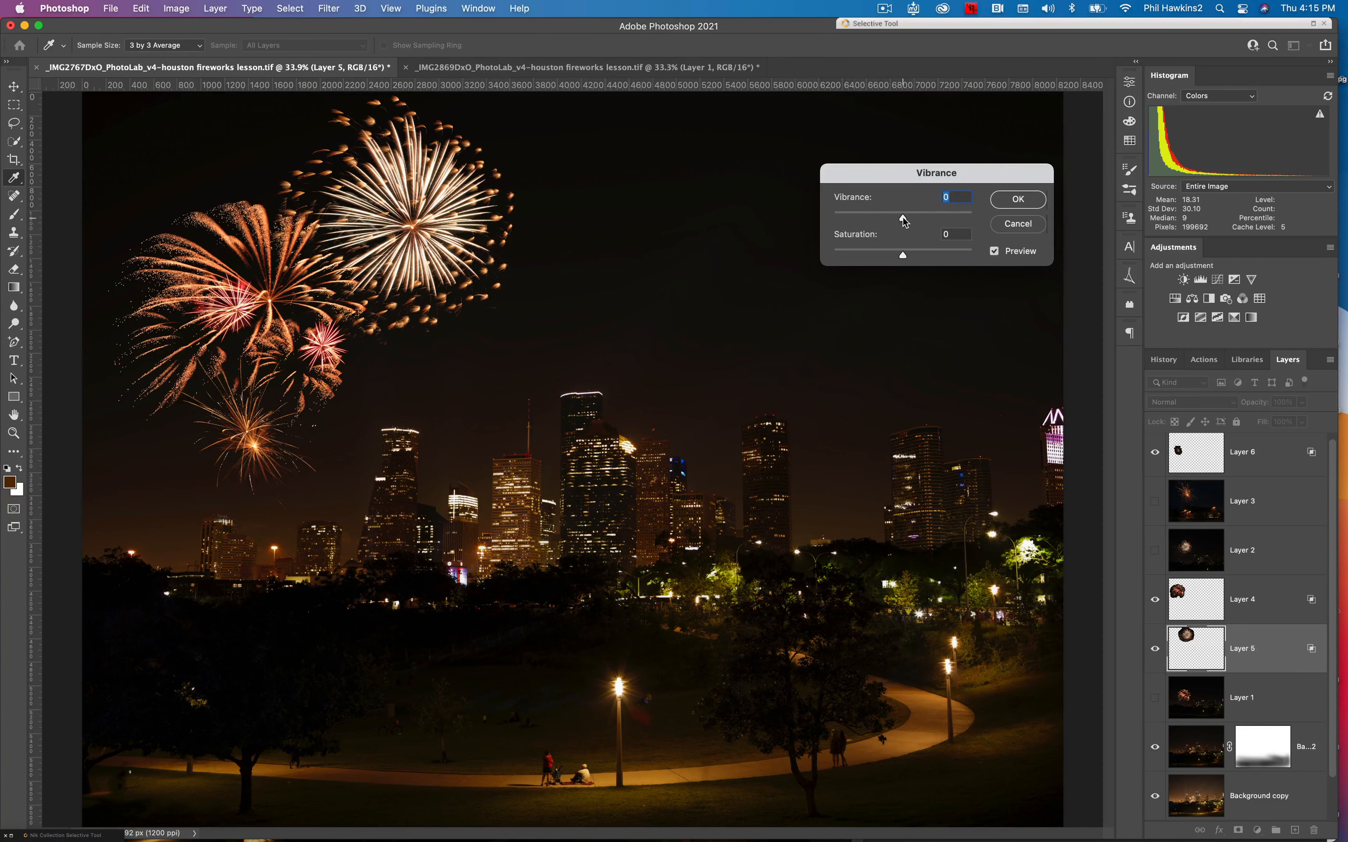
drag(903, 257, 794, 243)
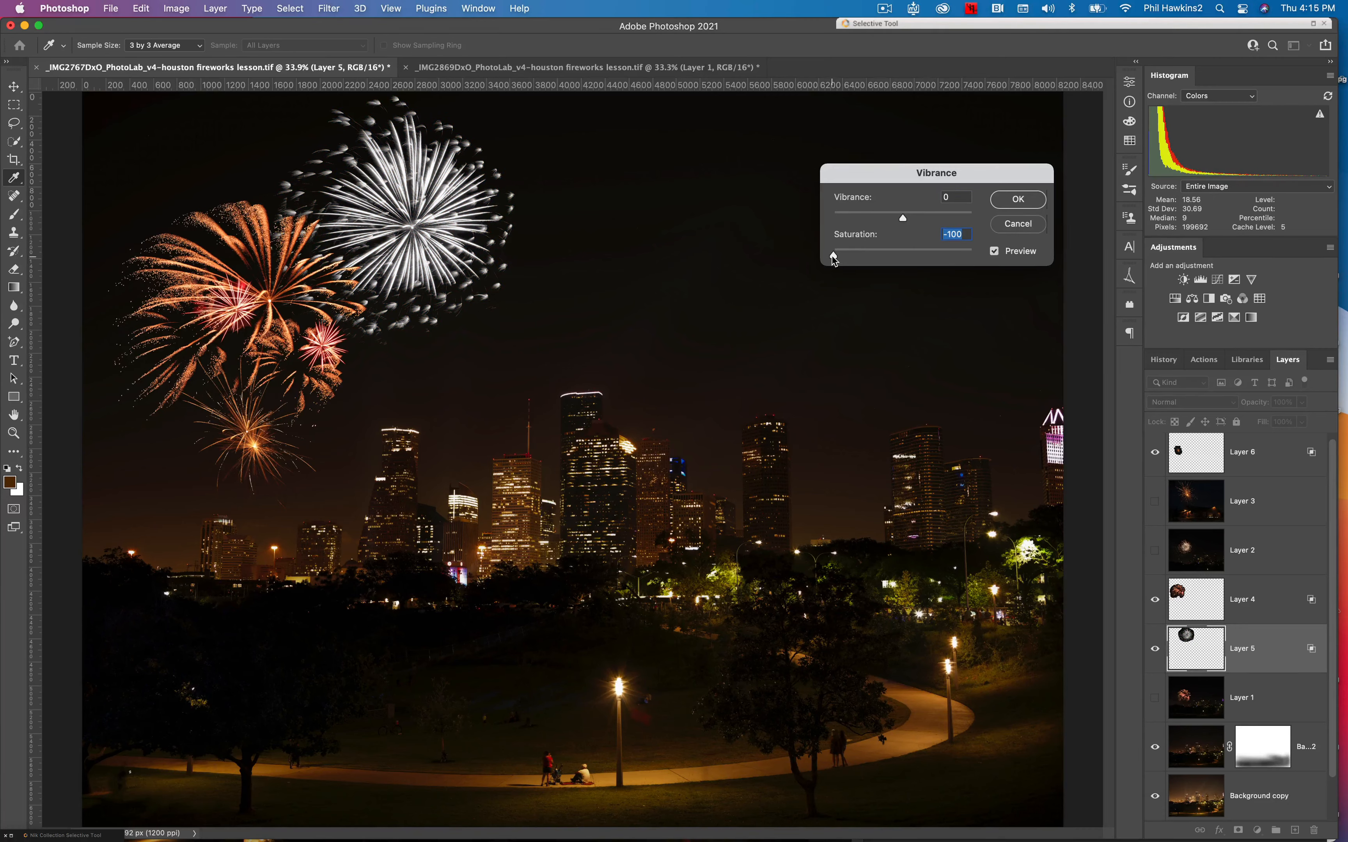
drag(834, 257, 906, 253)
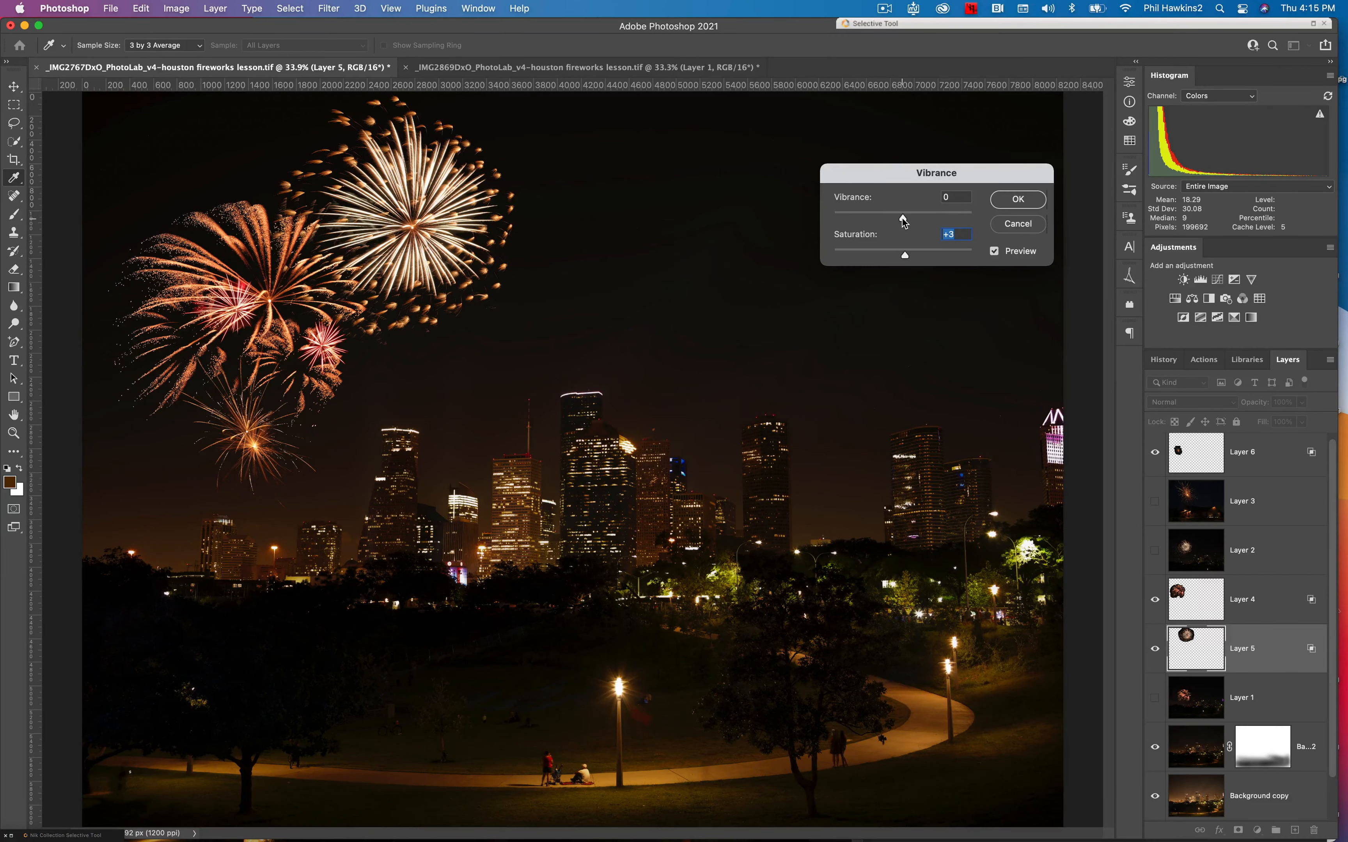
- Raise the vibrance of Layer 5's firework to +54, fine-tune a slight saturation boost, and apply the adjustment
drag(903, 222, 935, 220)
drag(942, 217, 940, 218)
drag(913, 253, 925, 257)
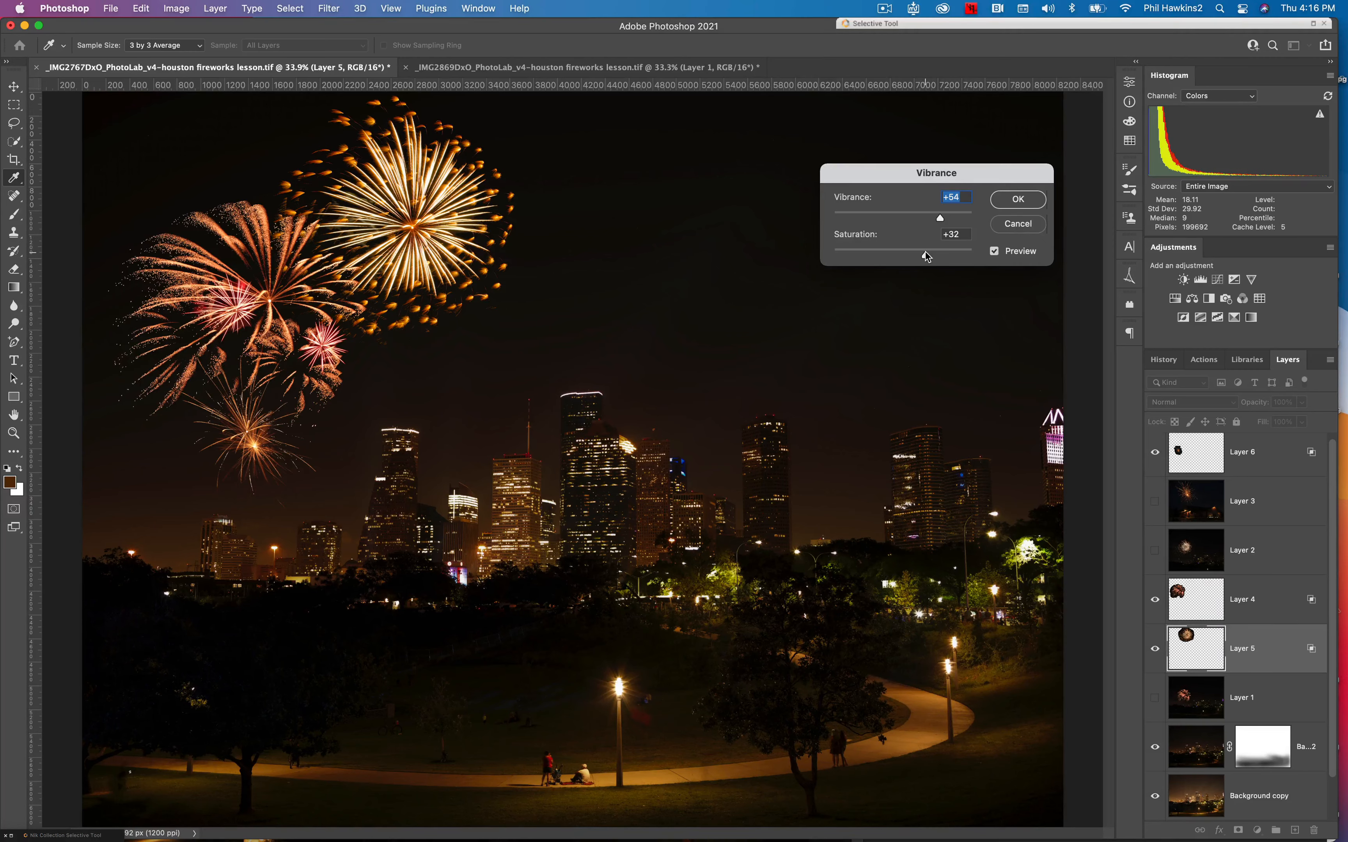
drag(926, 256, 908, 256)
click(1023, 199)
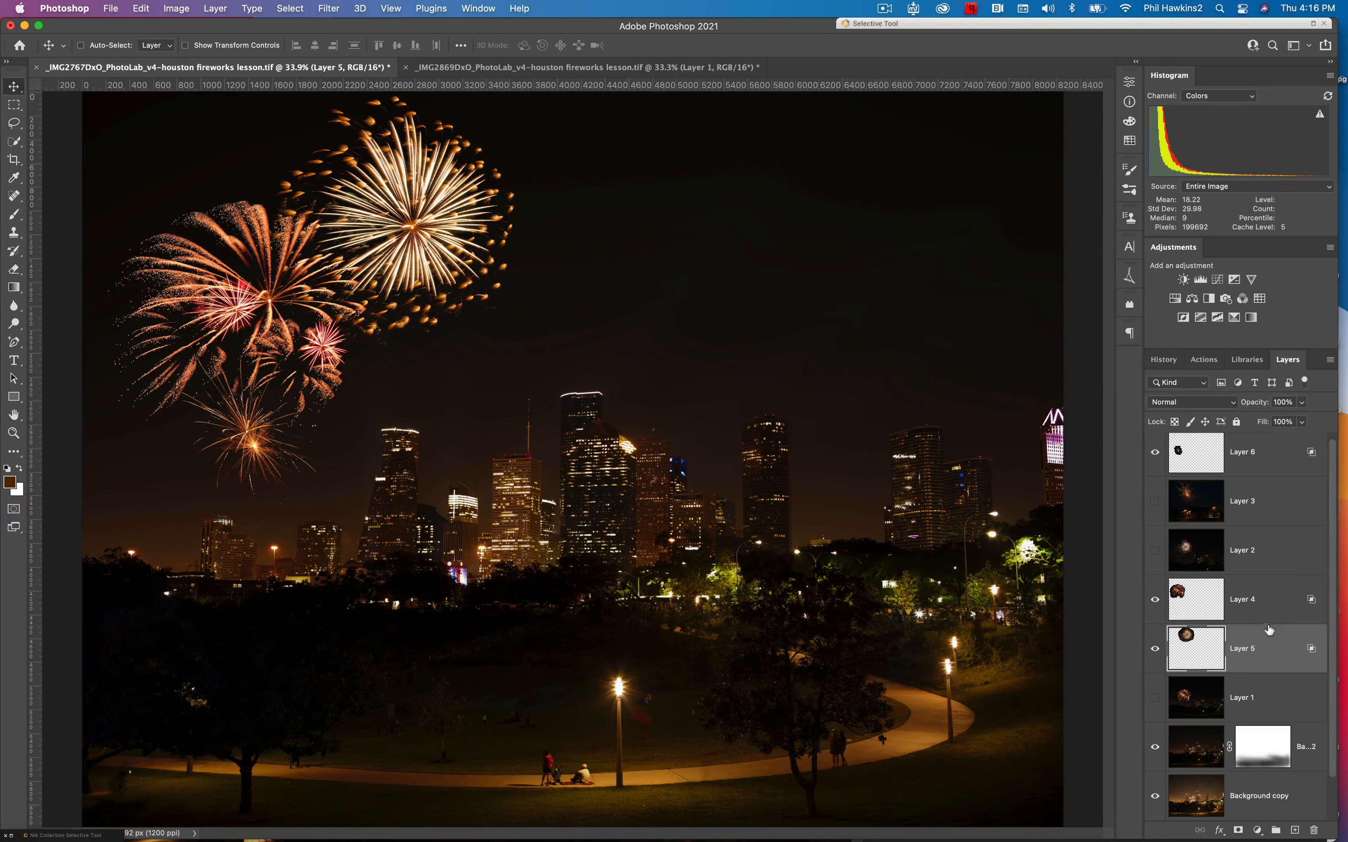
- Open the Vibrance adjustment for Layer 4's orange fireworks and try a saturation of +59
click(1263, 596)
click(491, 216)
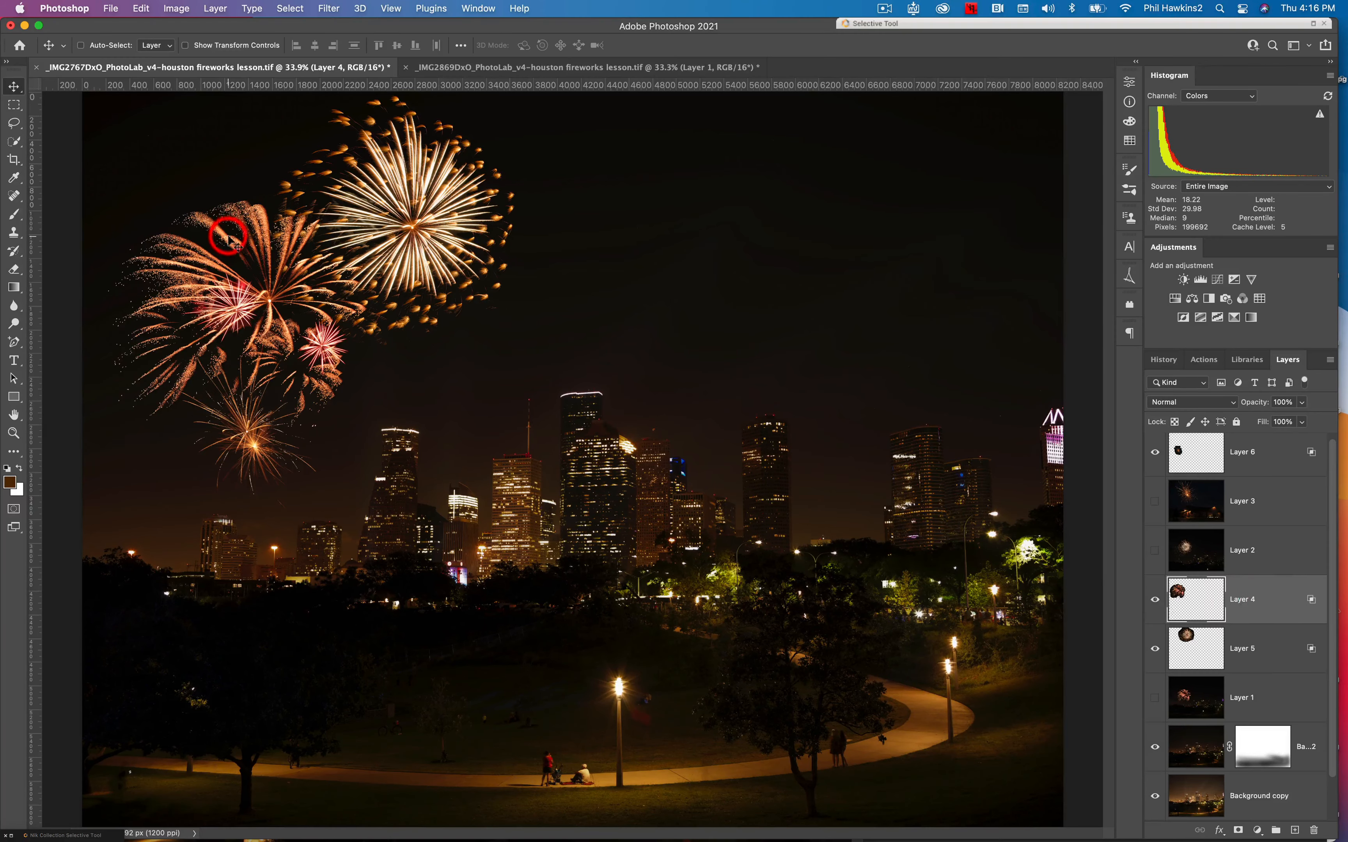
click(182, 9)
mouse_move(186, 48)
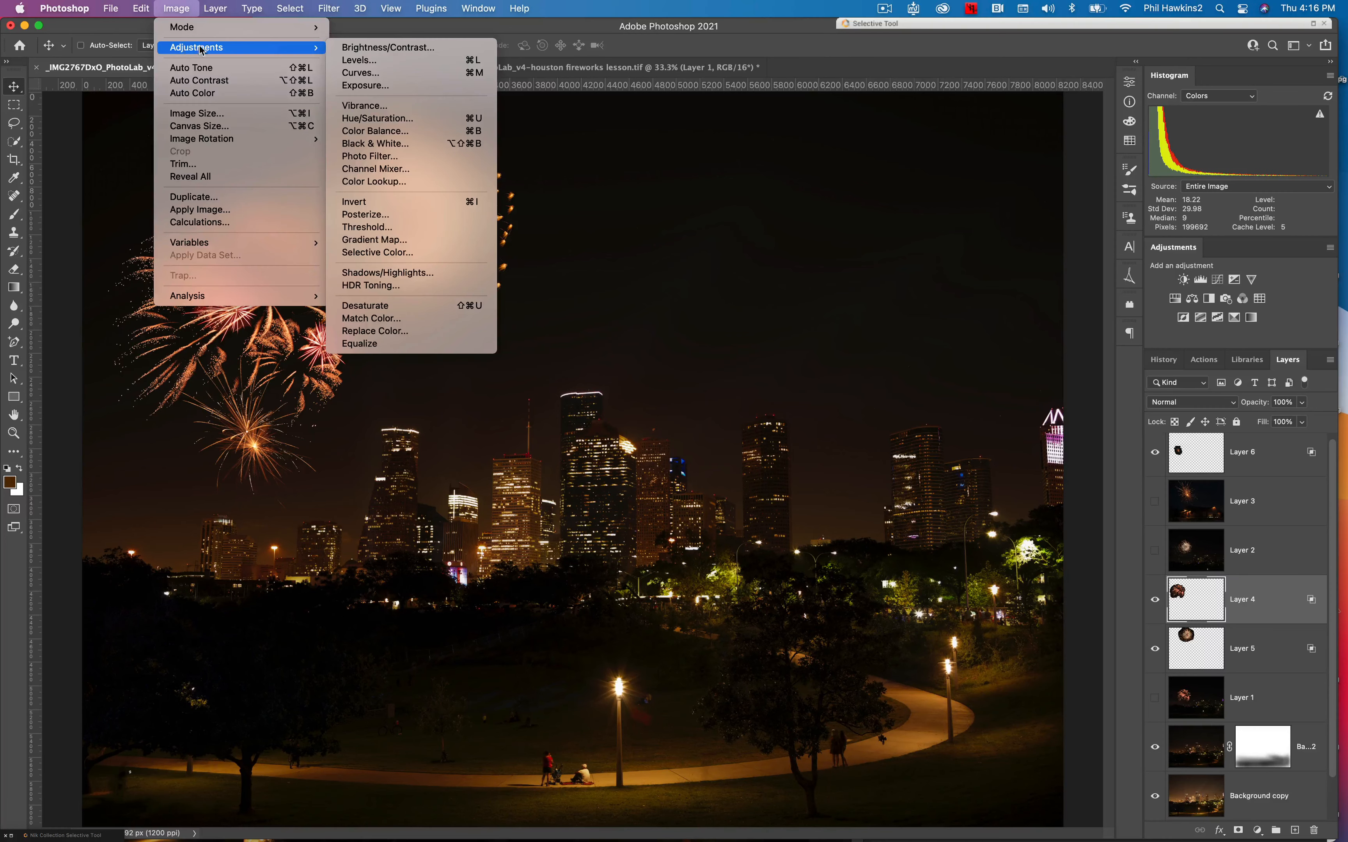
click(419, 113)
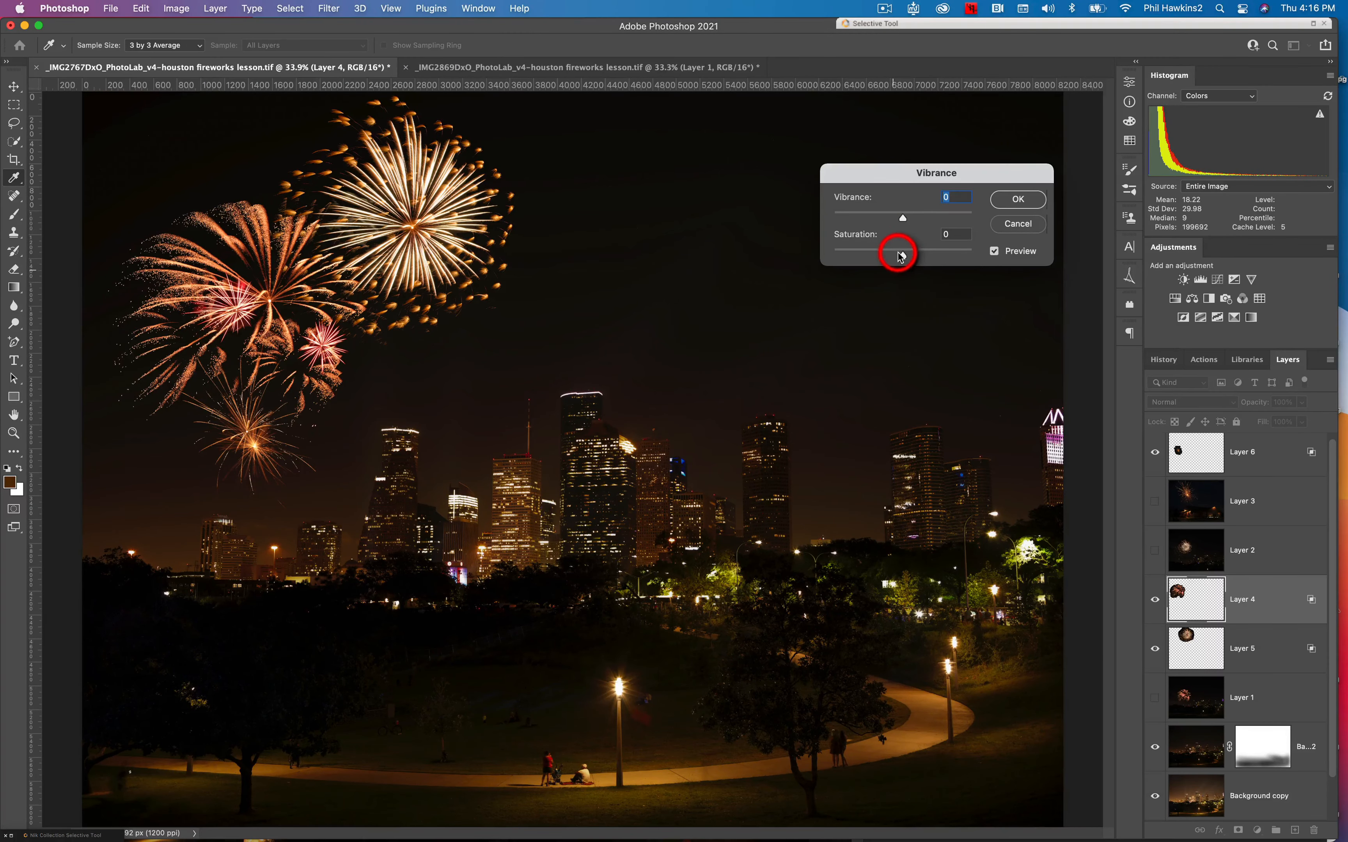
mouse_move(901, 255)
mouse_down()
mouse_move(801, 265)
mouse_move(903, 267)
mouse_up()
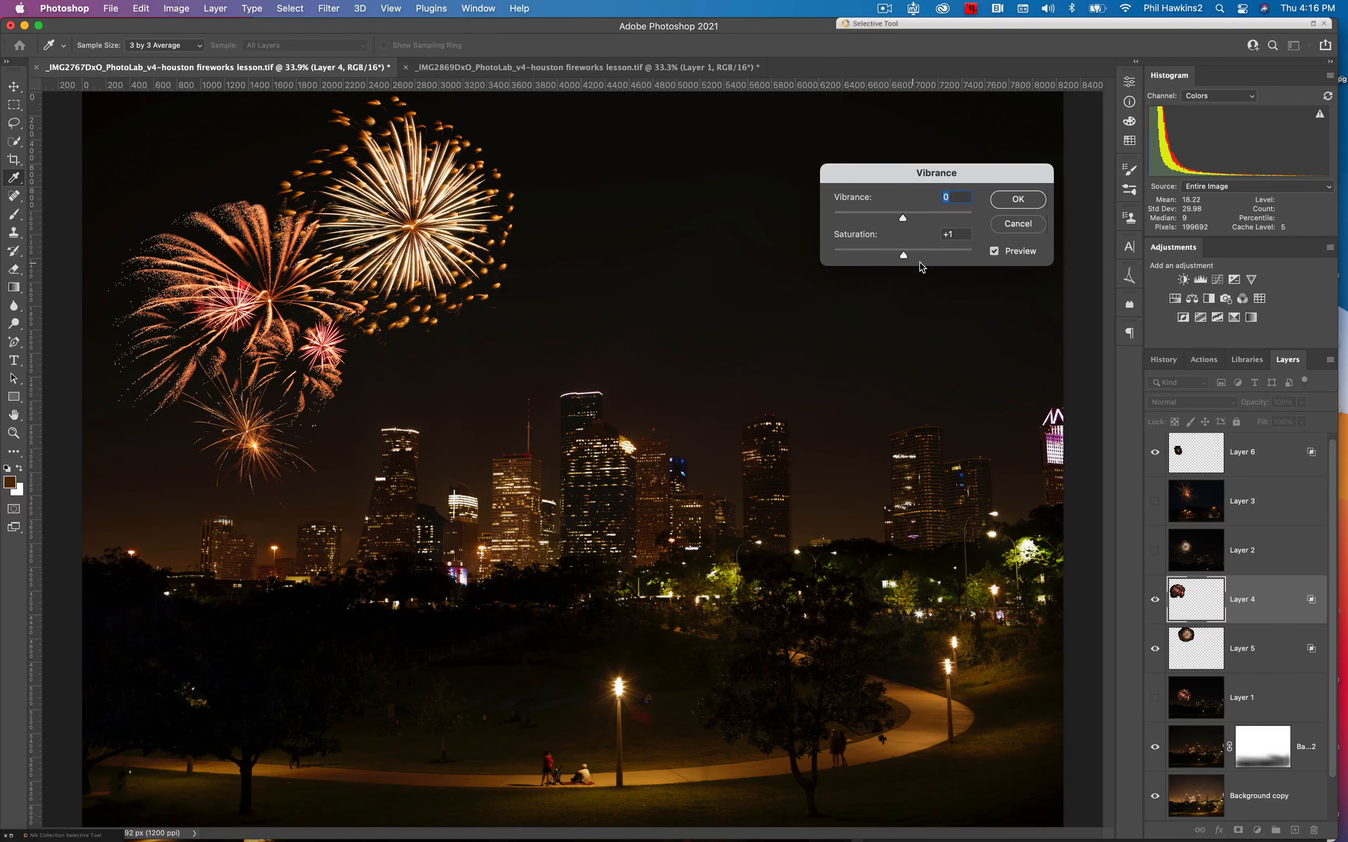
drag(920, 262, 943, 261)
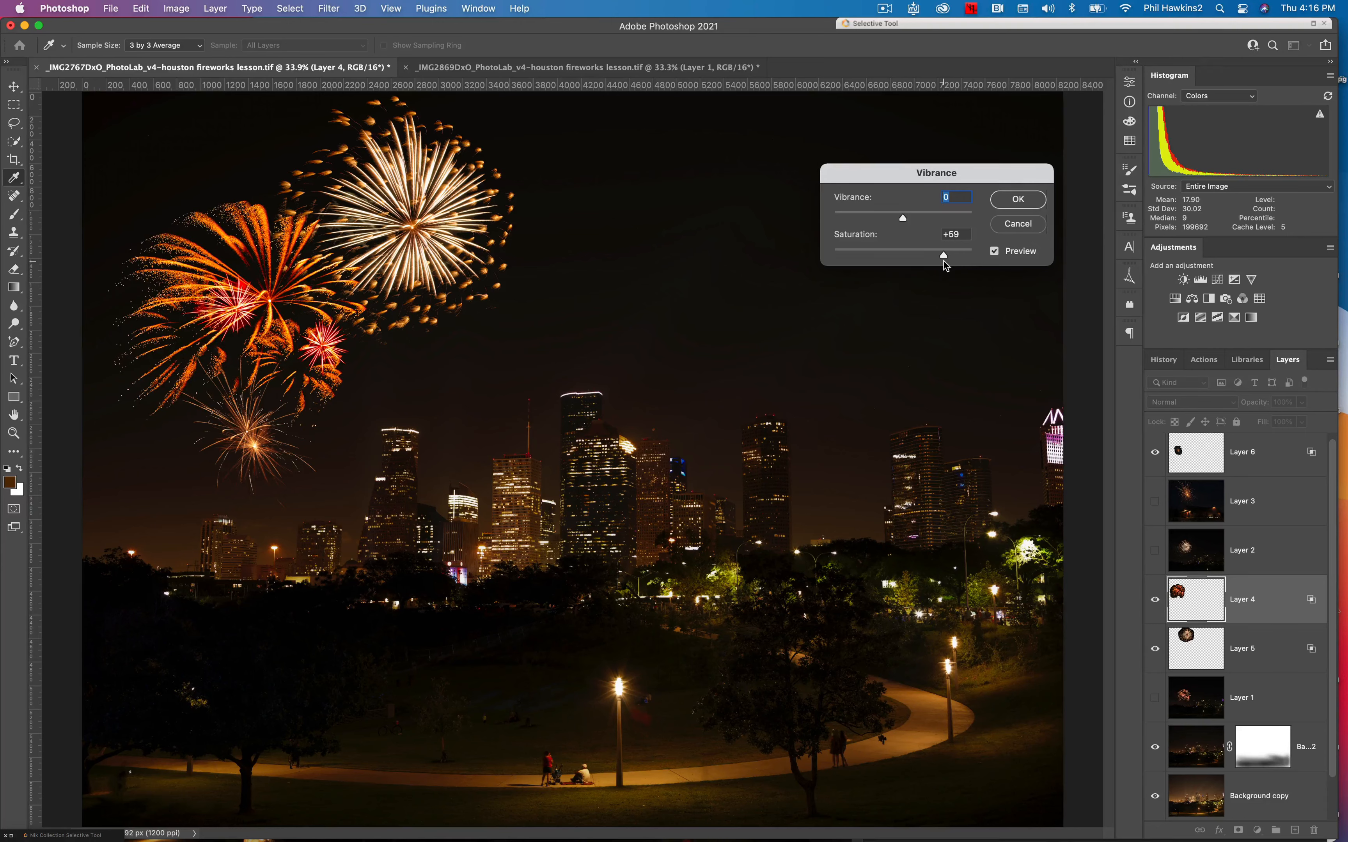
- Reduce the saturation of Layer 4's fireworks to +3 and apply the Vibrance adjustment
drag(935, 262, 919, 262)
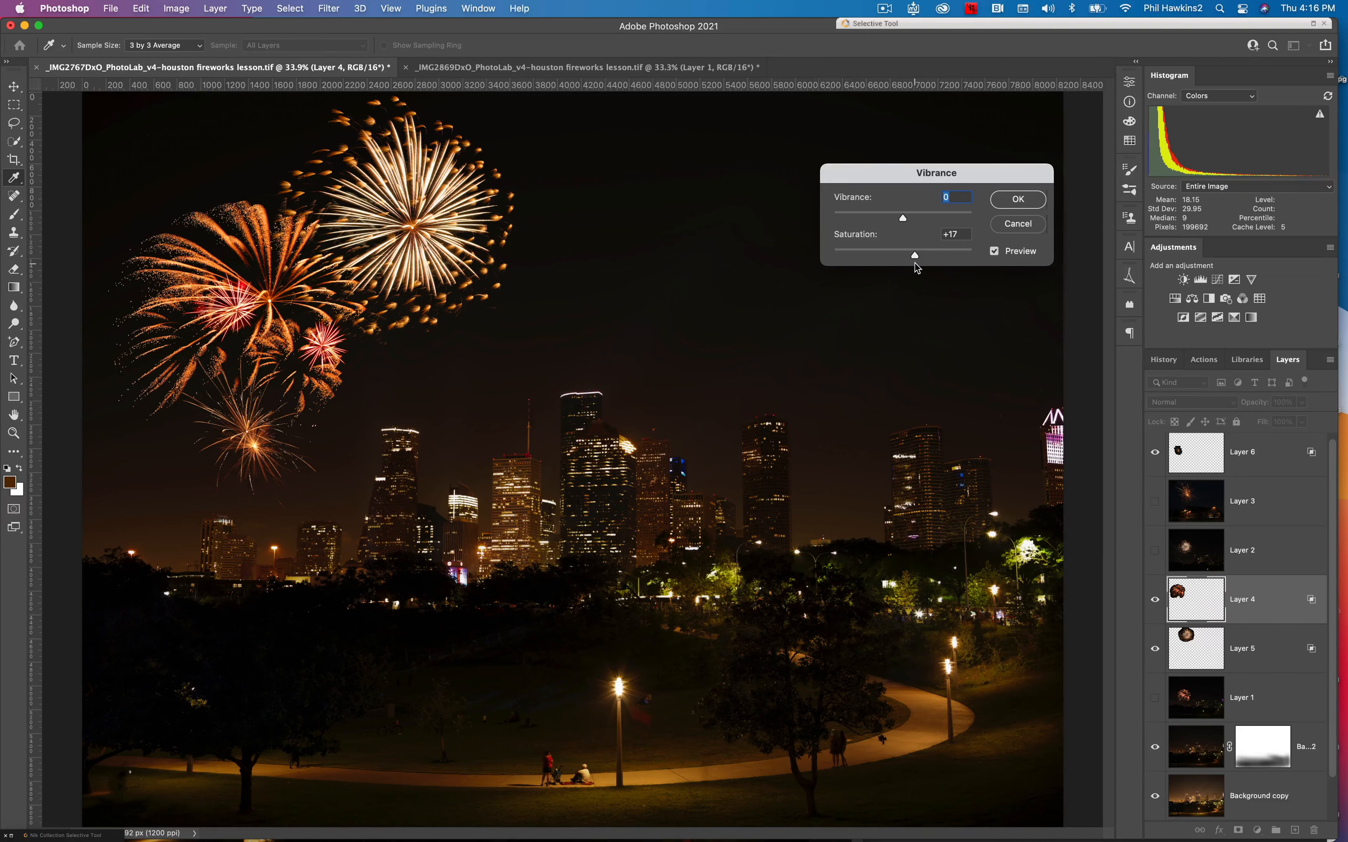
drag(915, 263, 905, 262)
click(1220, 612)
click(1257, 469)
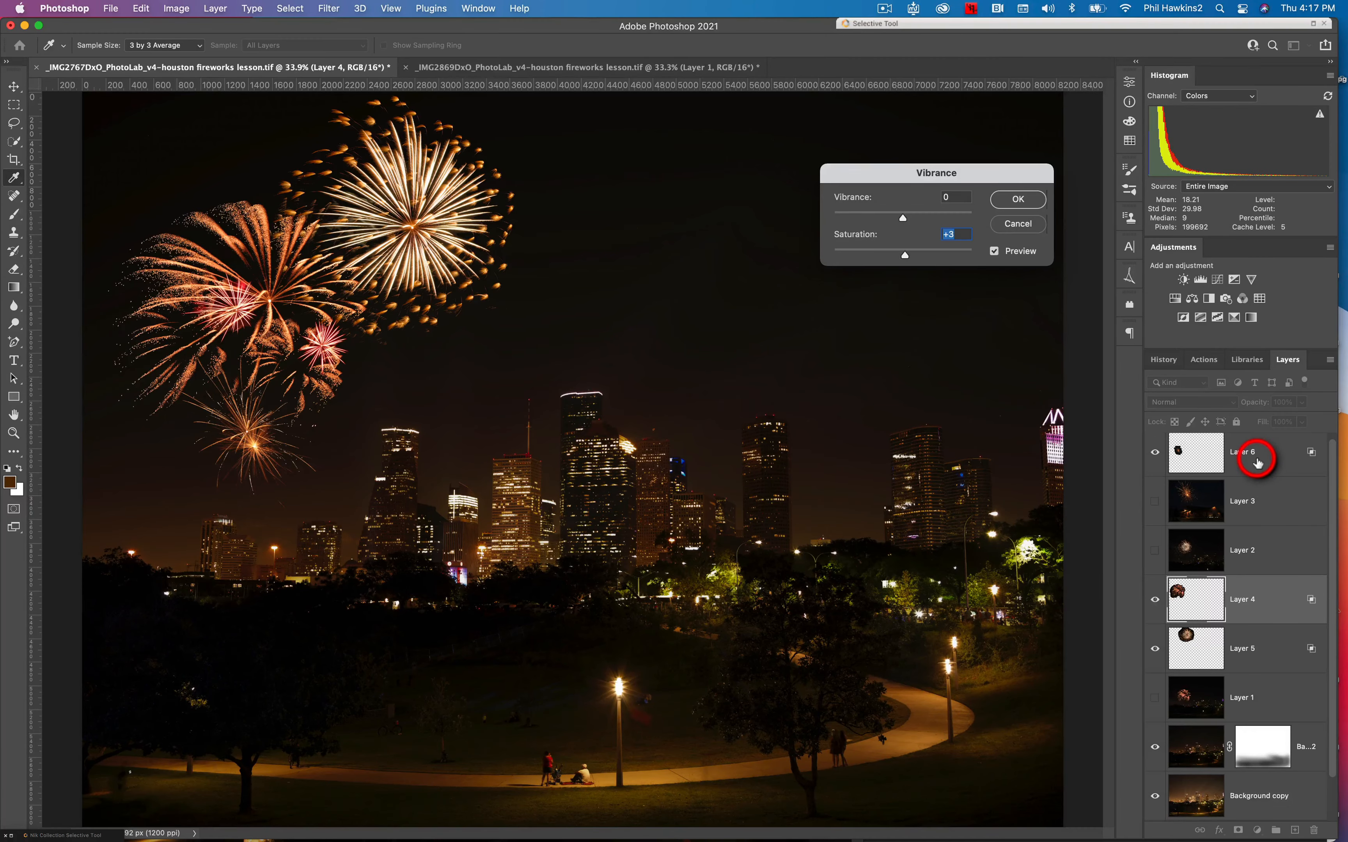
click(1021, 200)
key(v)
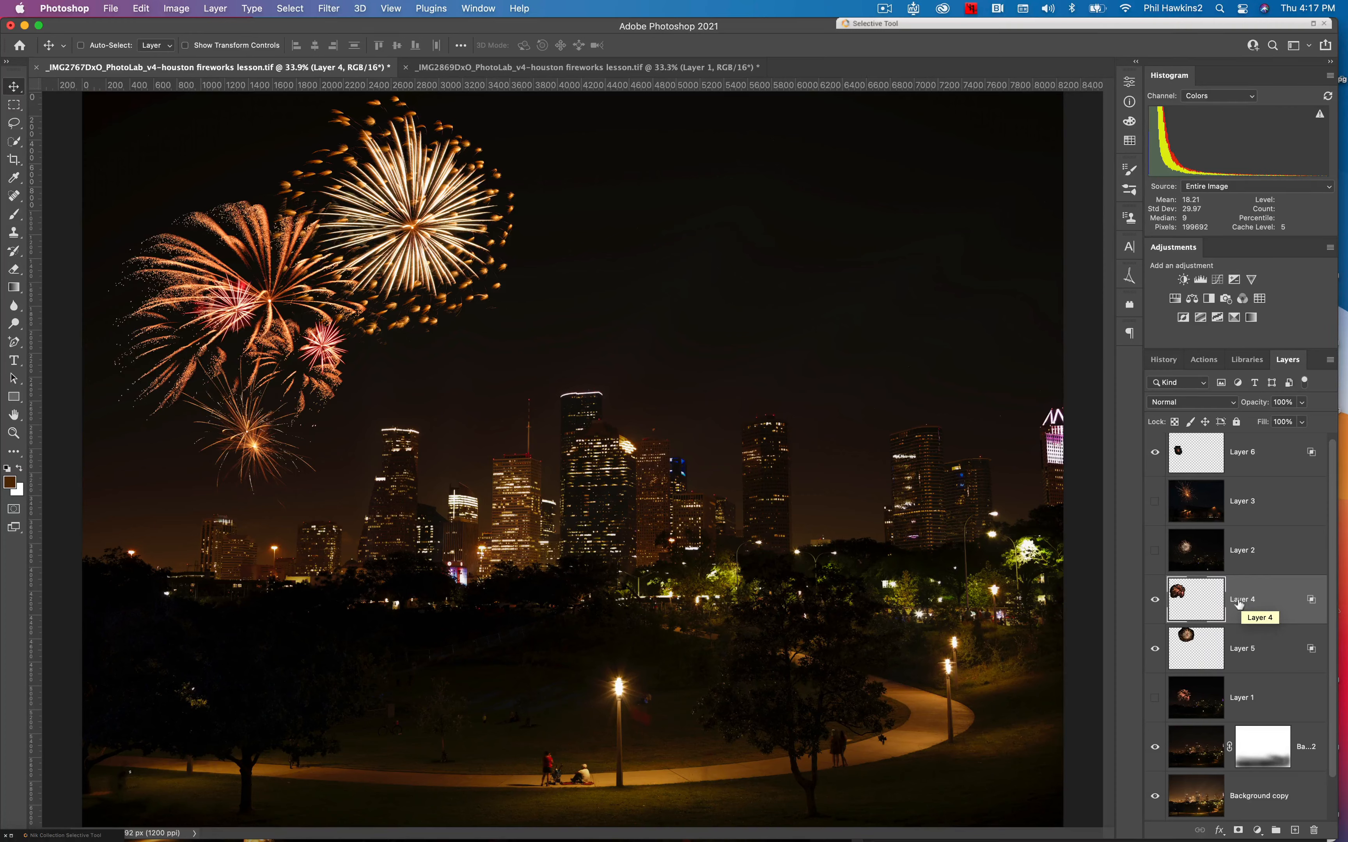
- Select the orange firework streaks on Layer 4 with Color Range by sampling their colors at increased fuzziness, and copy them to a new layer
click(290, 8)
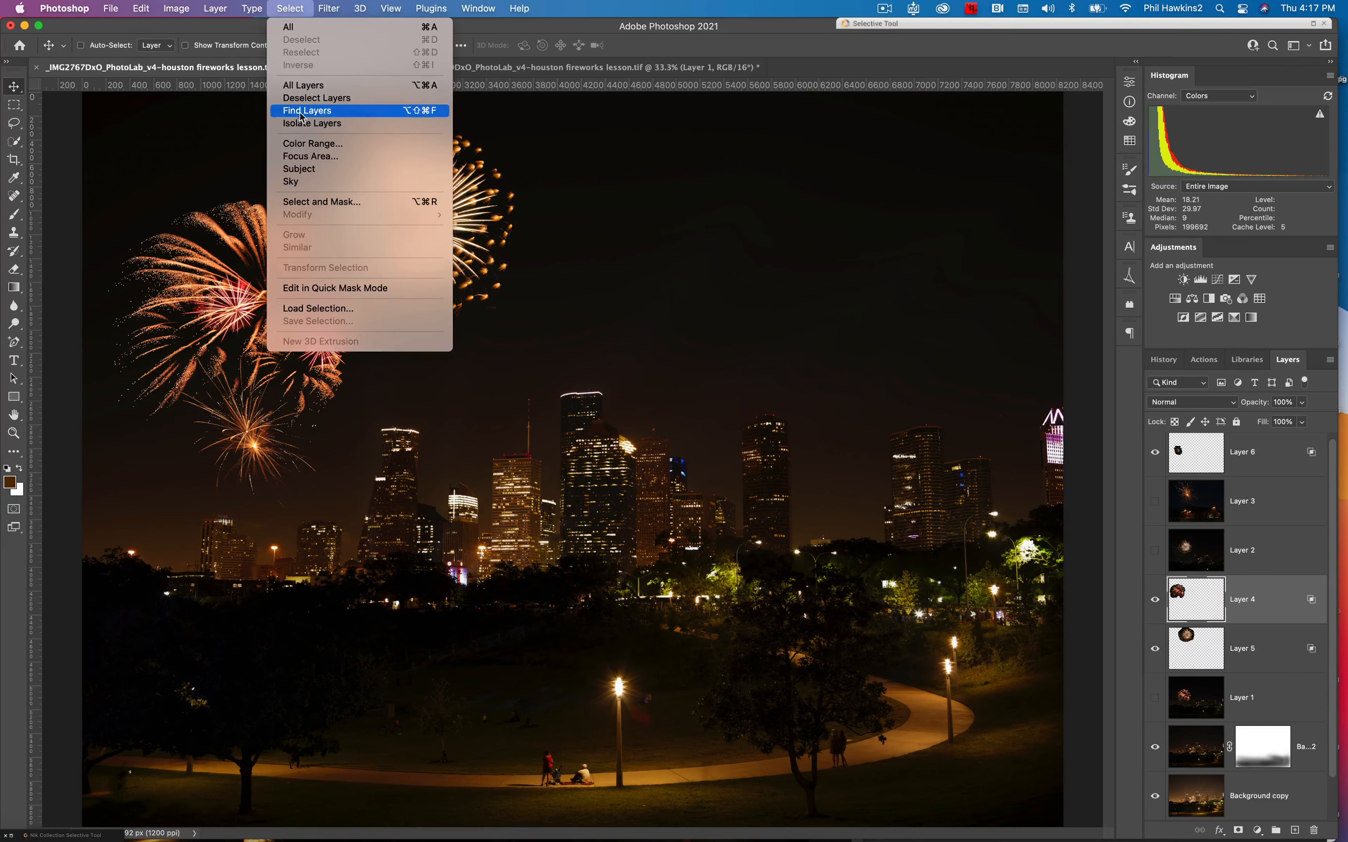
click(305, 144)
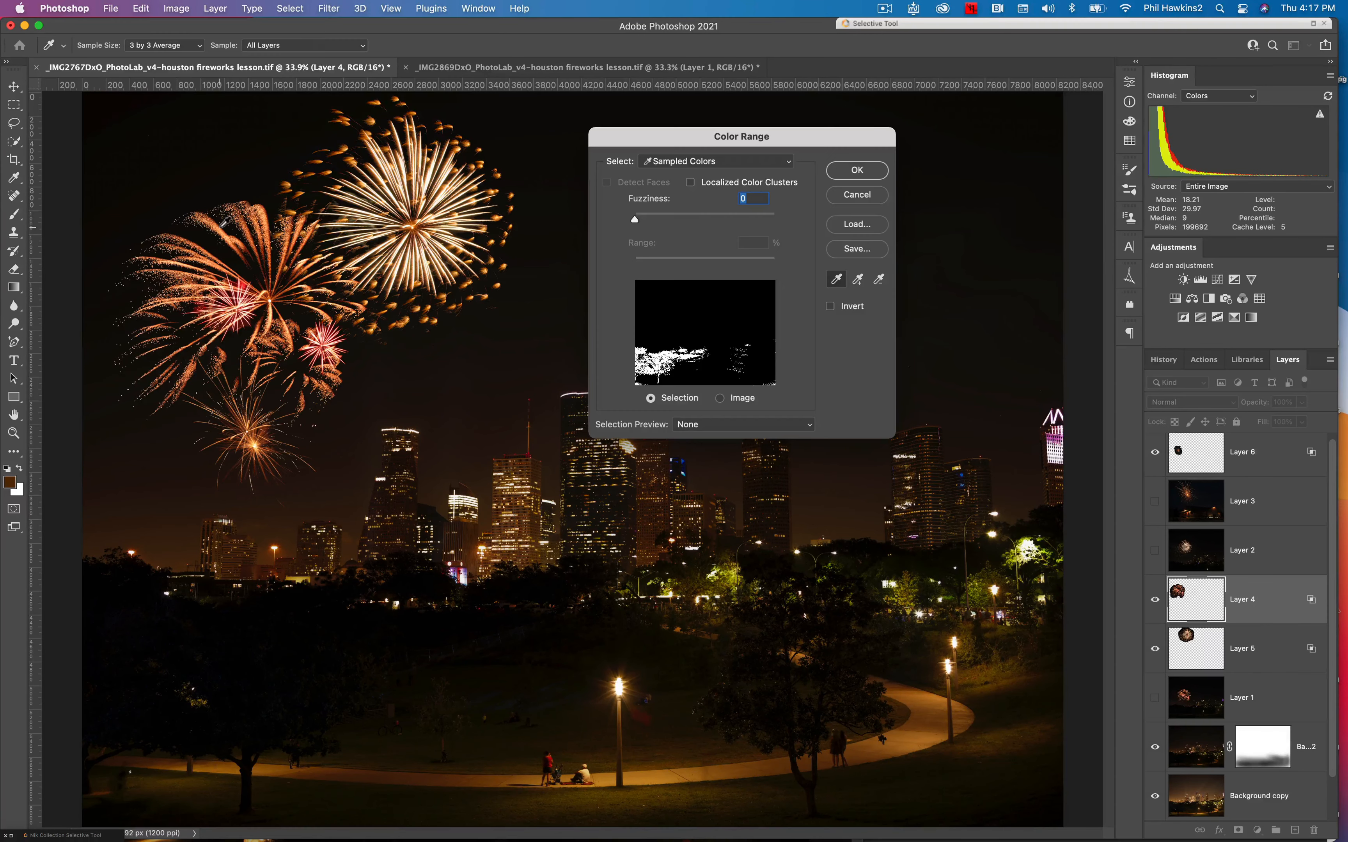
click(264, 216)
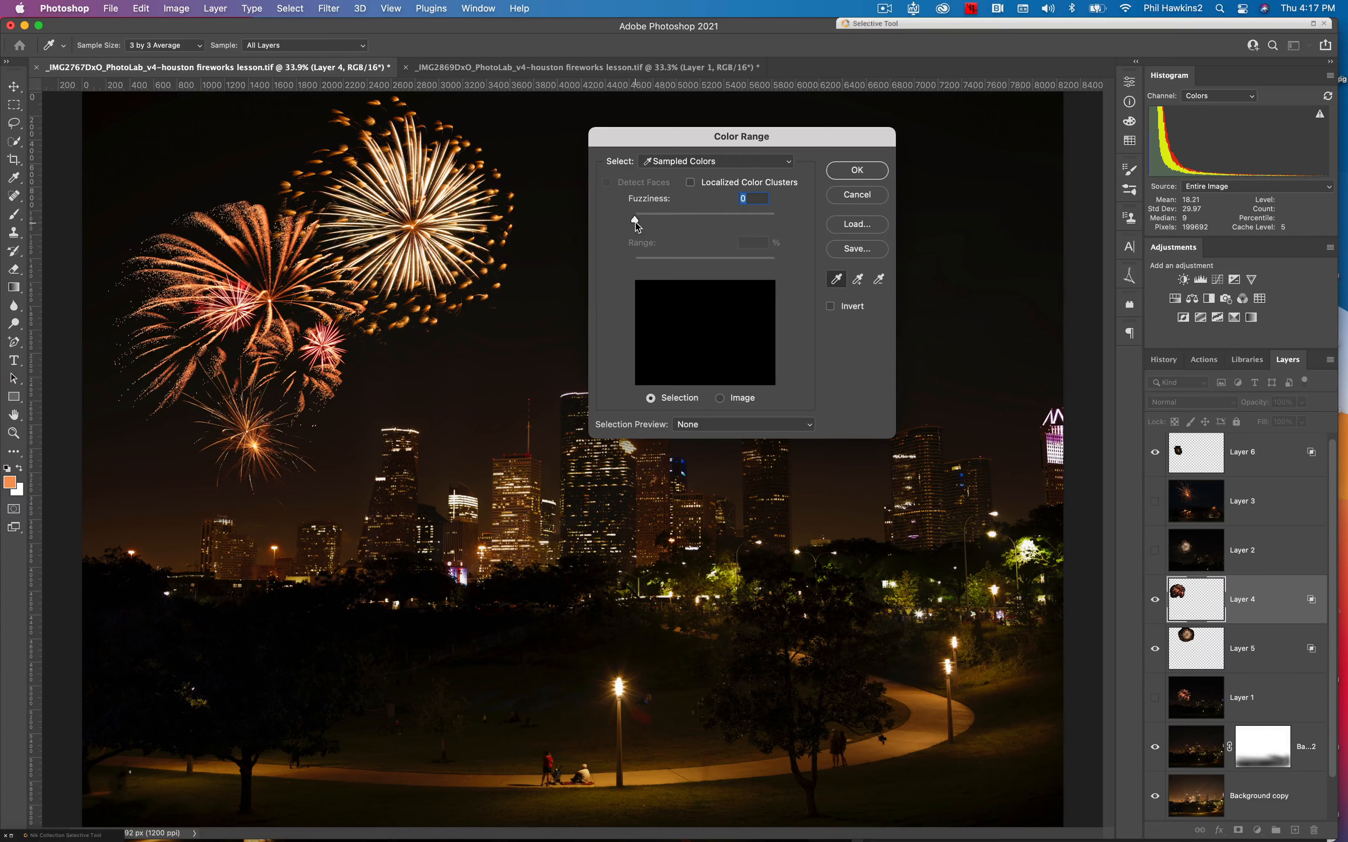
drag(635, 223, 657, 221)
click(262, 215)
click(256, 339)
mouse_move(374, 145)
mouse_down()
mouse_move(429, 142)
mouse_move(478, 195)
mouse_move(466, 280)
mouse_move(287, 323)
mouse_move(191, 368)
mouse_up()
click(209, 261)
click(858, 171)
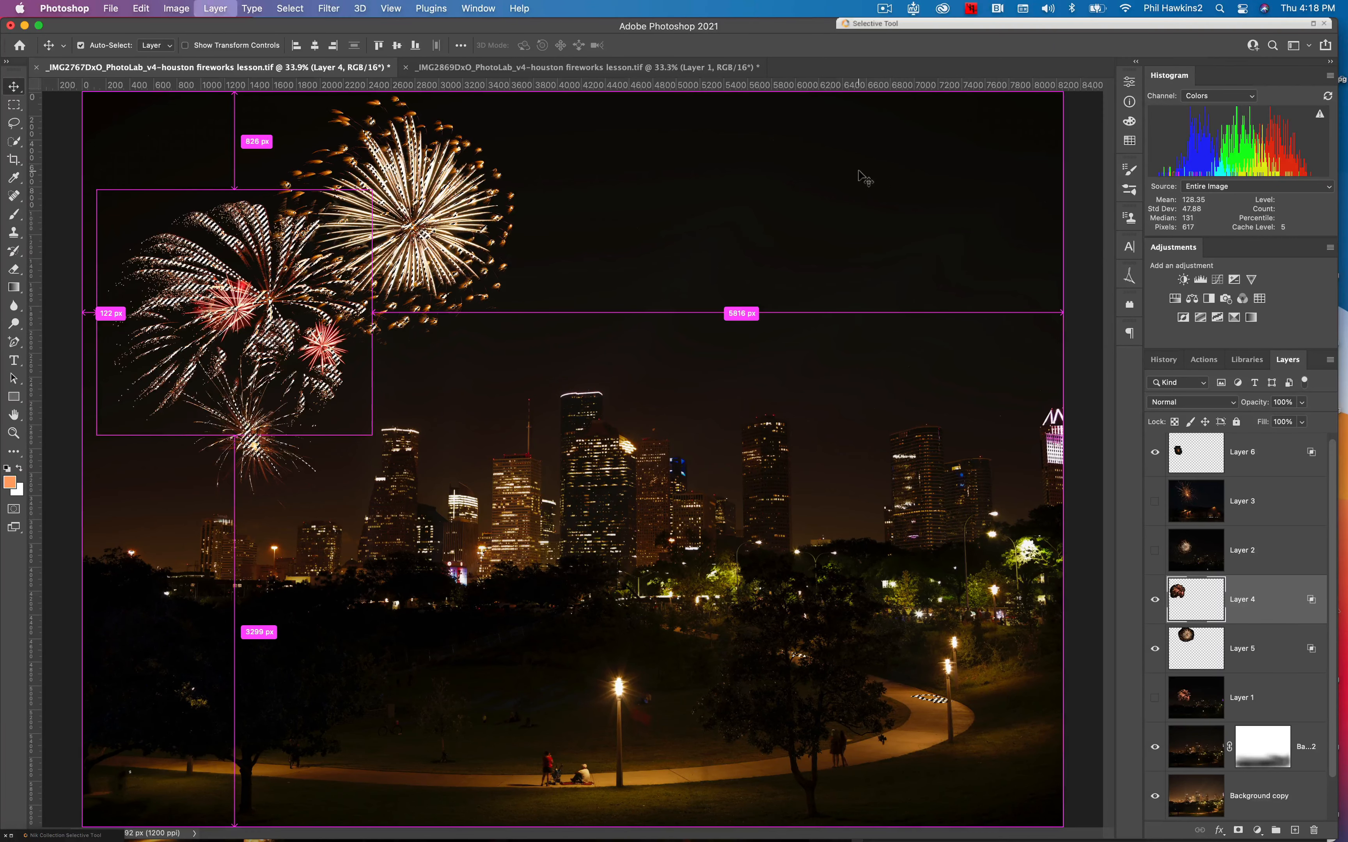
key(super+j)
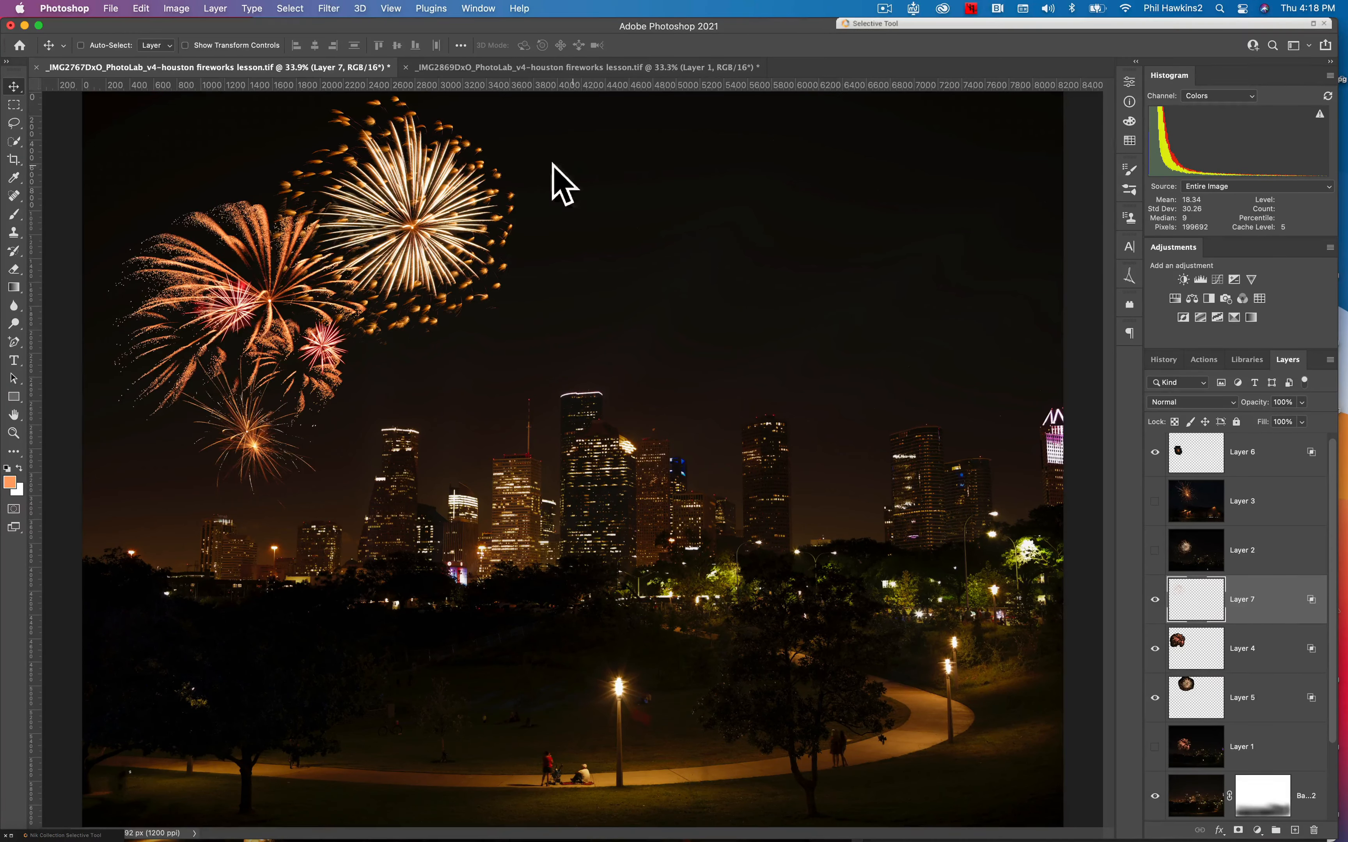
- Try a Color Balance on the copied firework streaks with midtone levels of -93, -18 and +69
click(180, 10)
mouse_move(190, 48)
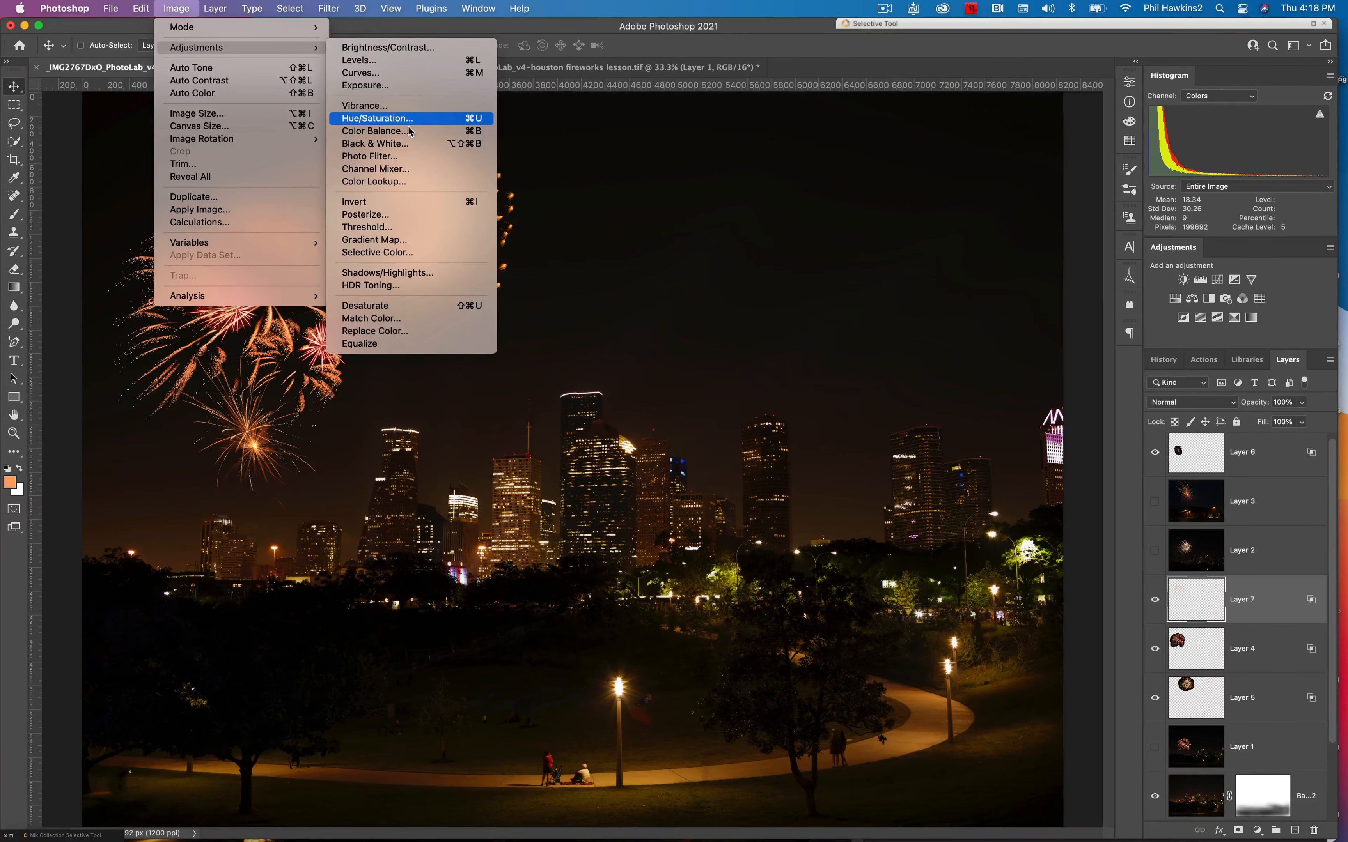
click(389, 131)
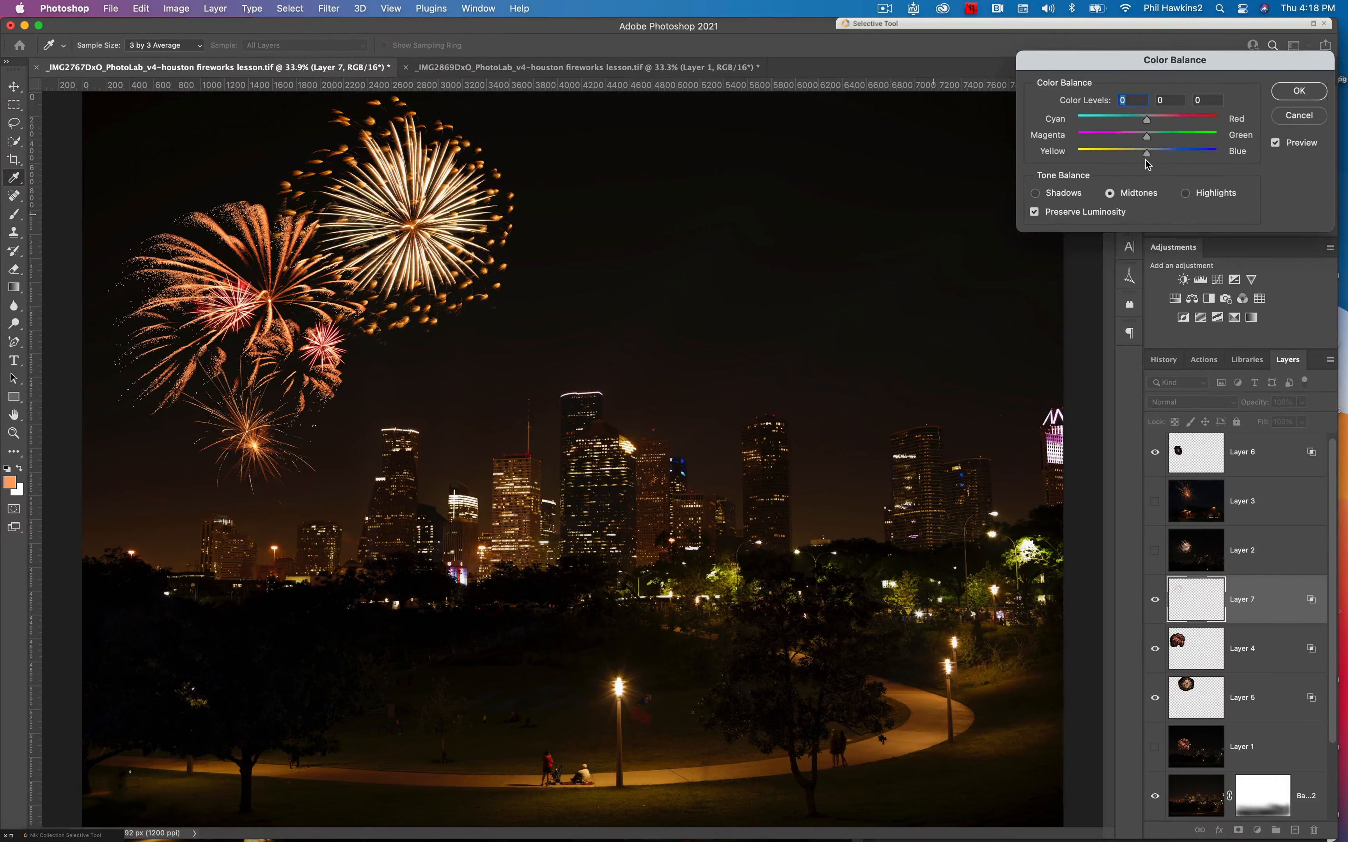
drag(1147, 152, 1104, 128)
mouse_move(1073, 125)
mouse_down()
mouse_move(1194, 139)
mouse_move(1073, 143)
mouse_up()
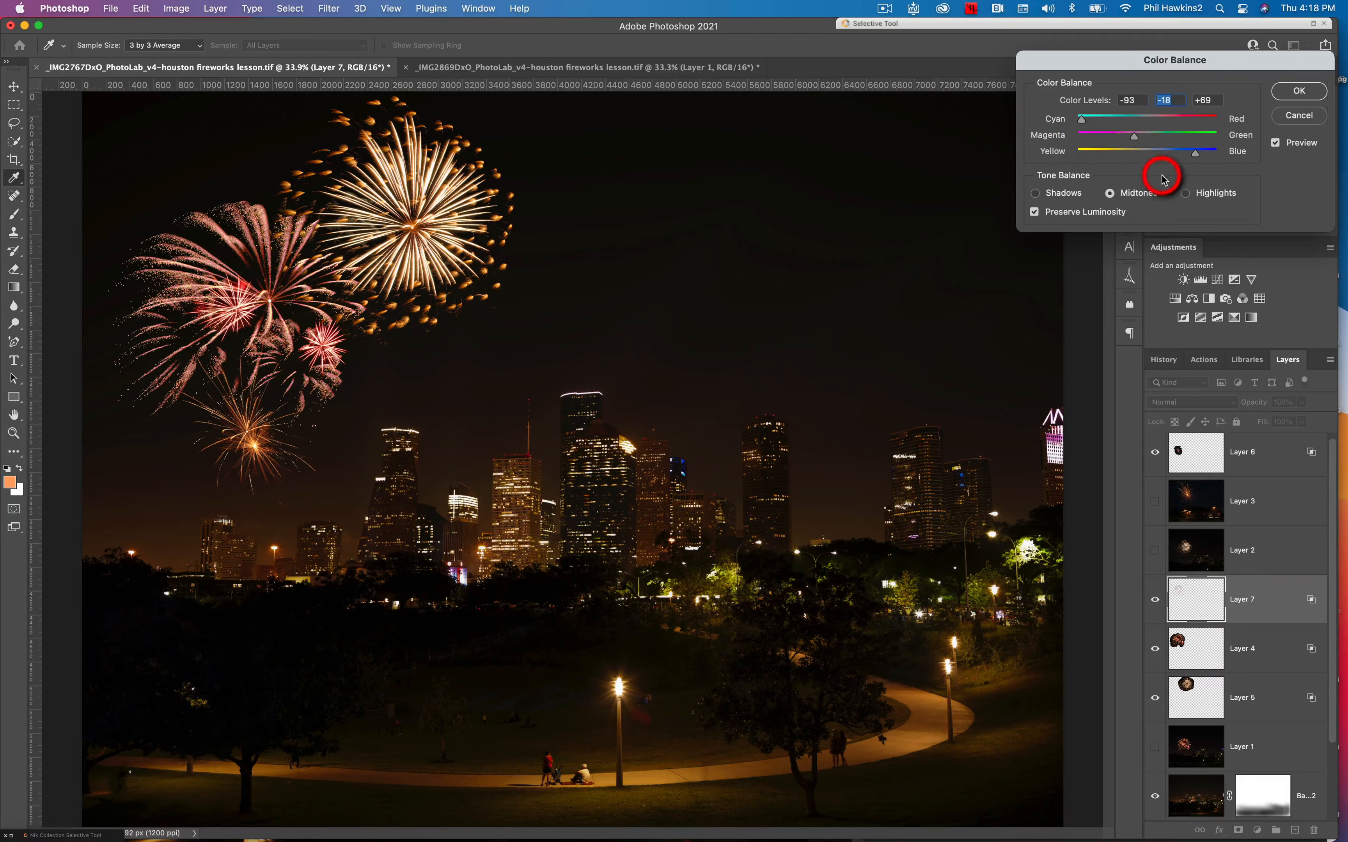
- Try highlight color levels of -92, -5 and 0 on the copied streaks and discard the Color Balance
click(1185, 192)
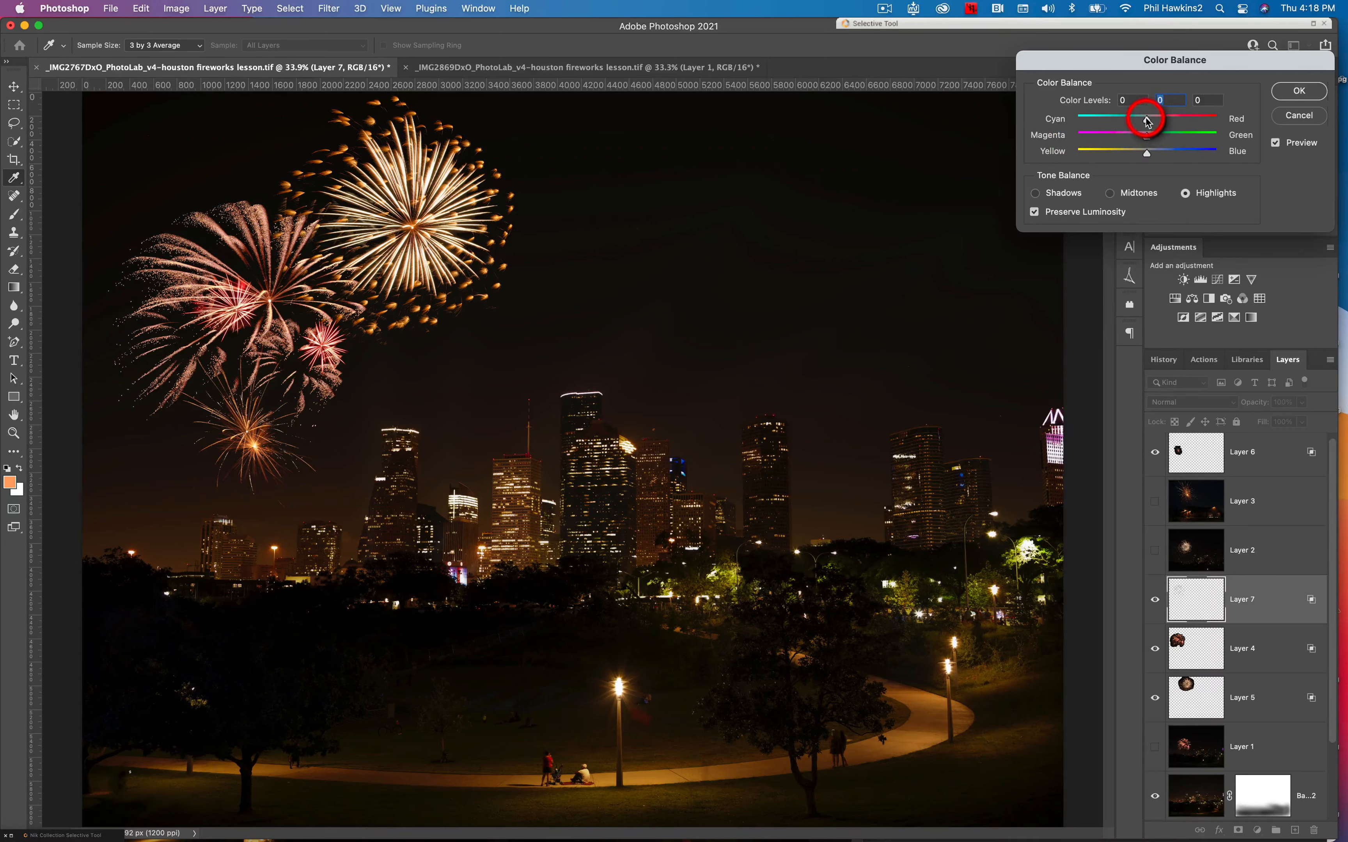
mouse_move(1146, 123)
mouse_down()
mouse_move(1082, 122)
mouse_move(1203, 143)
mouse_move(1091, 142)
mouse_move(1143, 138)
mouse_up()
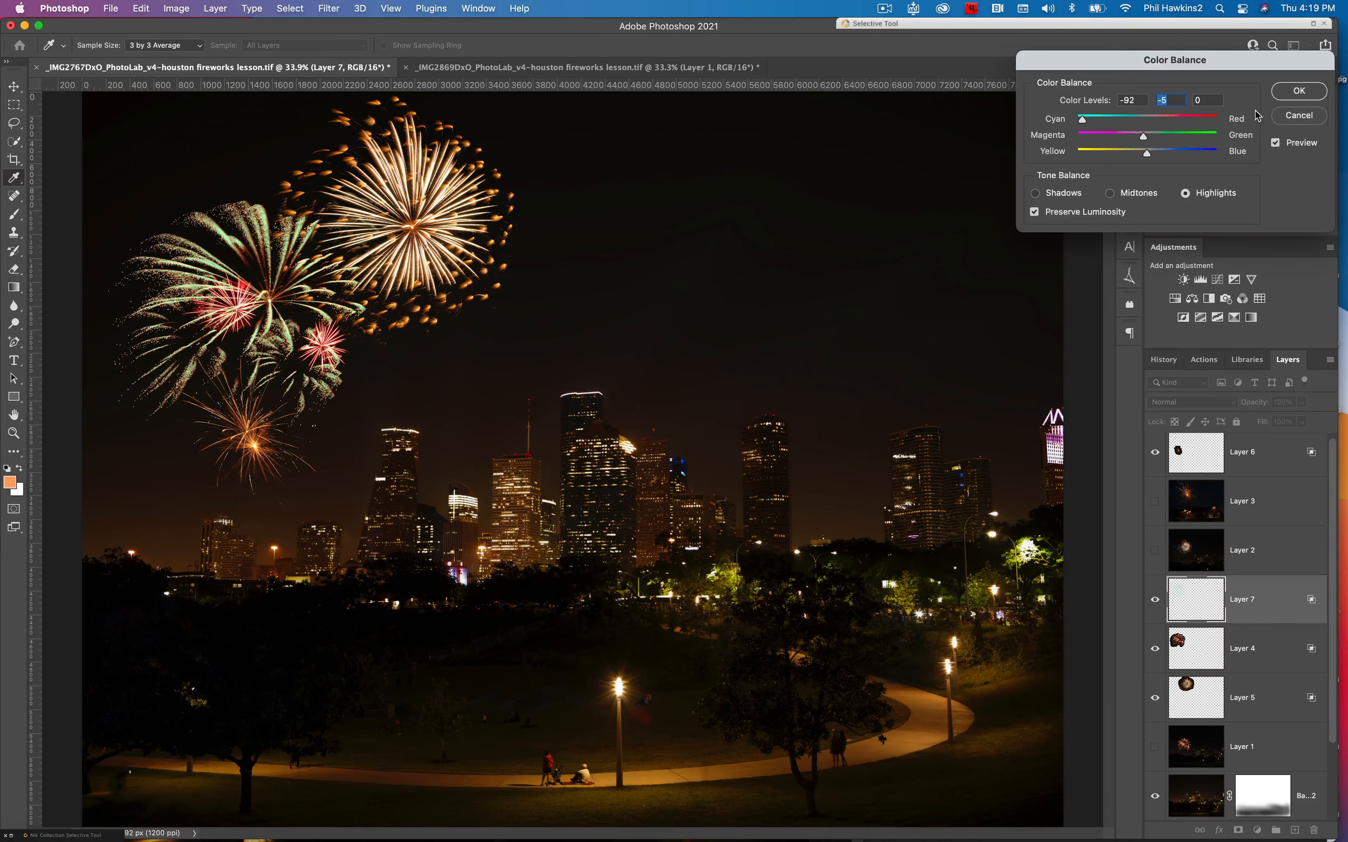
click(1300, 115)
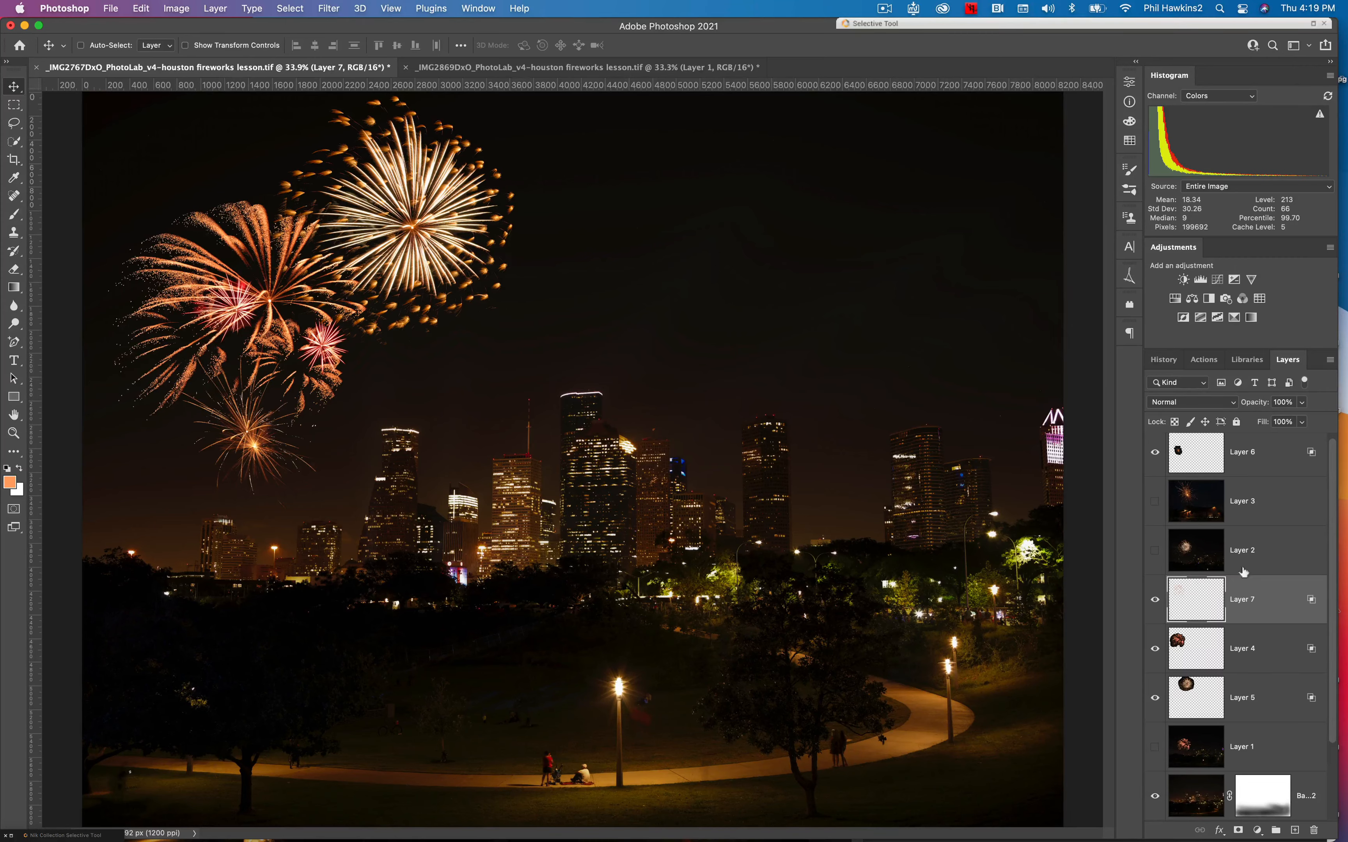
- Raise the blue channel of Background copy 2 with Curves, placing a midtone point at about input 111, output 143
scroll(1281, 580, down, 4)
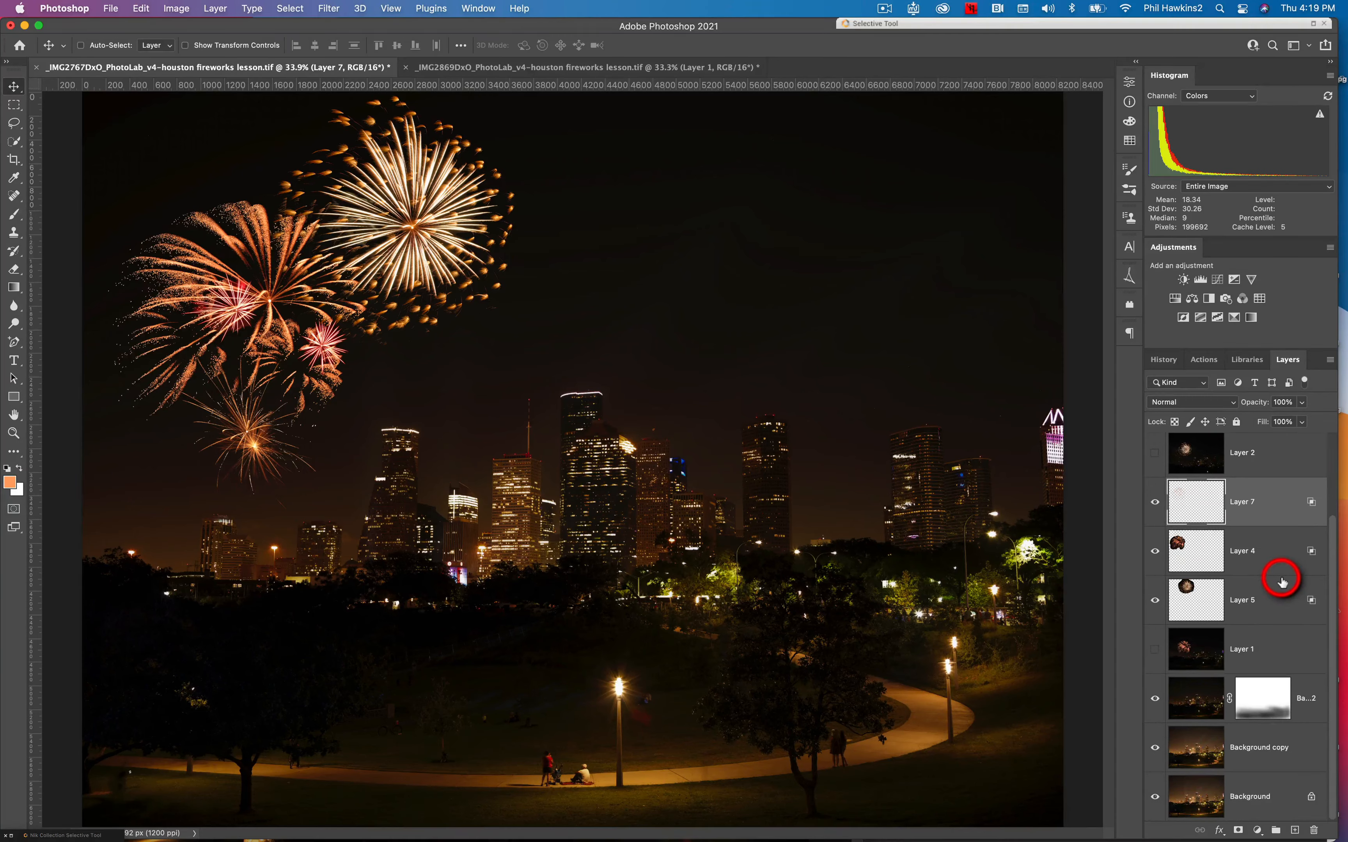
click(1196, 698)
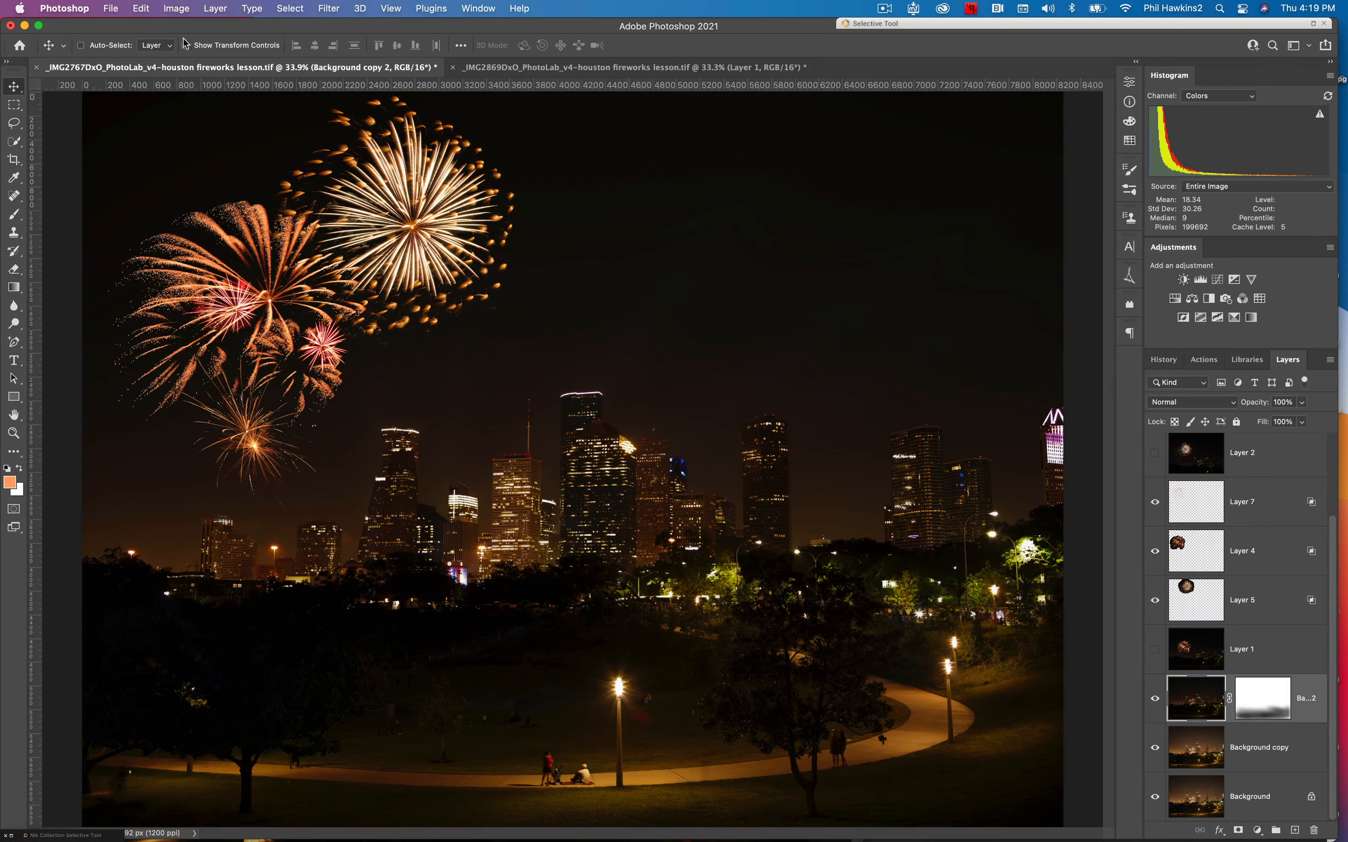
click(175, 14)
mouse_move(187, 48)
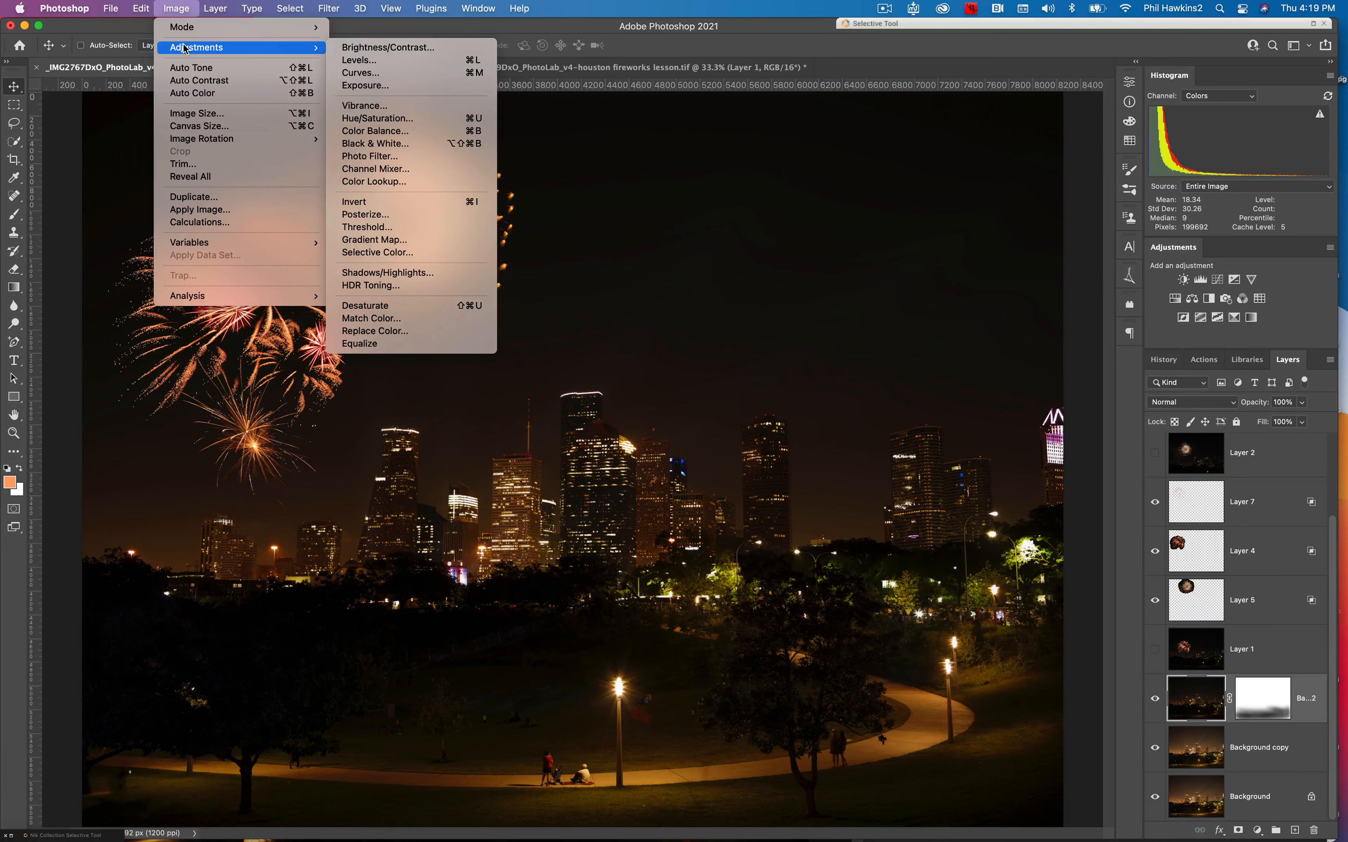
click(356, 72)
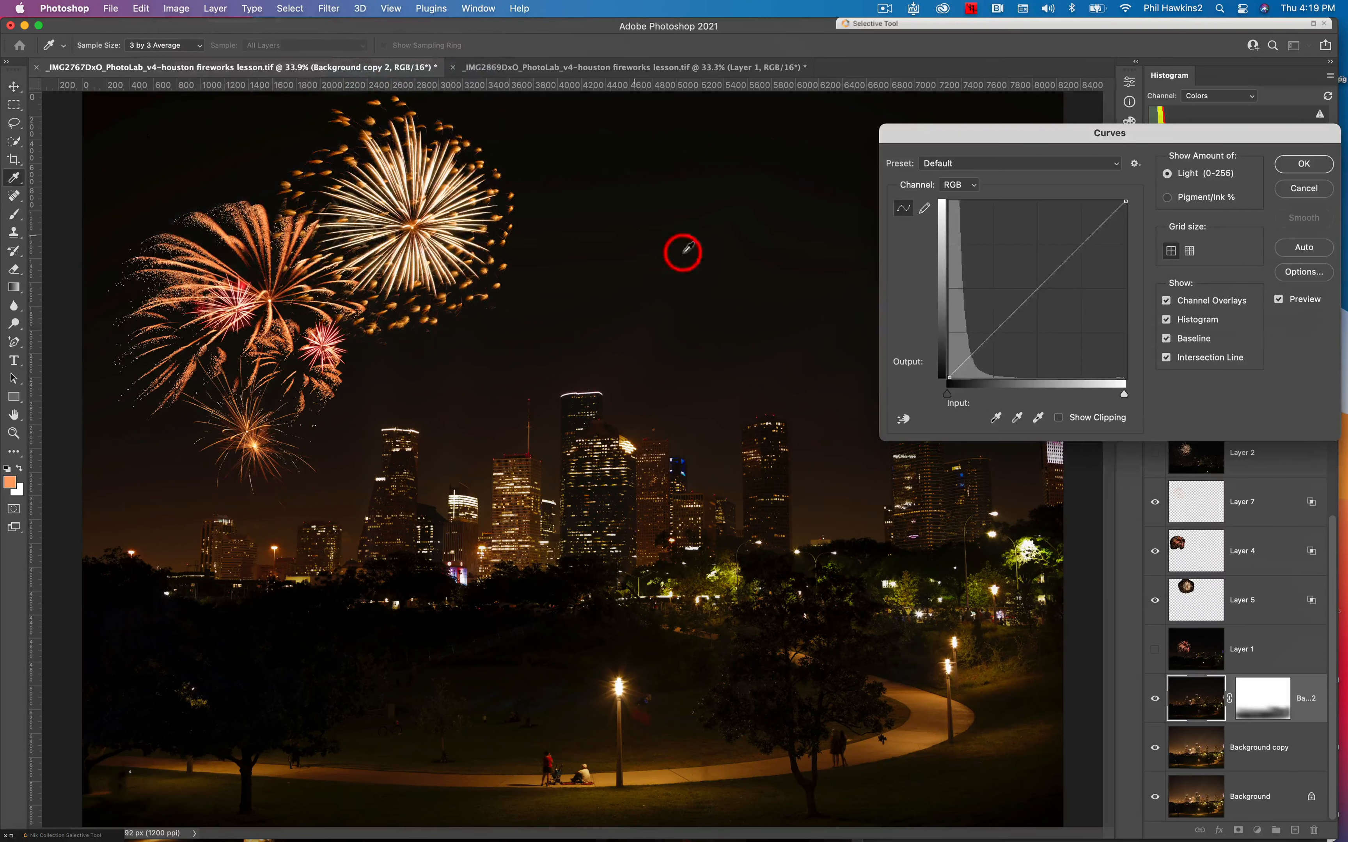
click(956, 185)
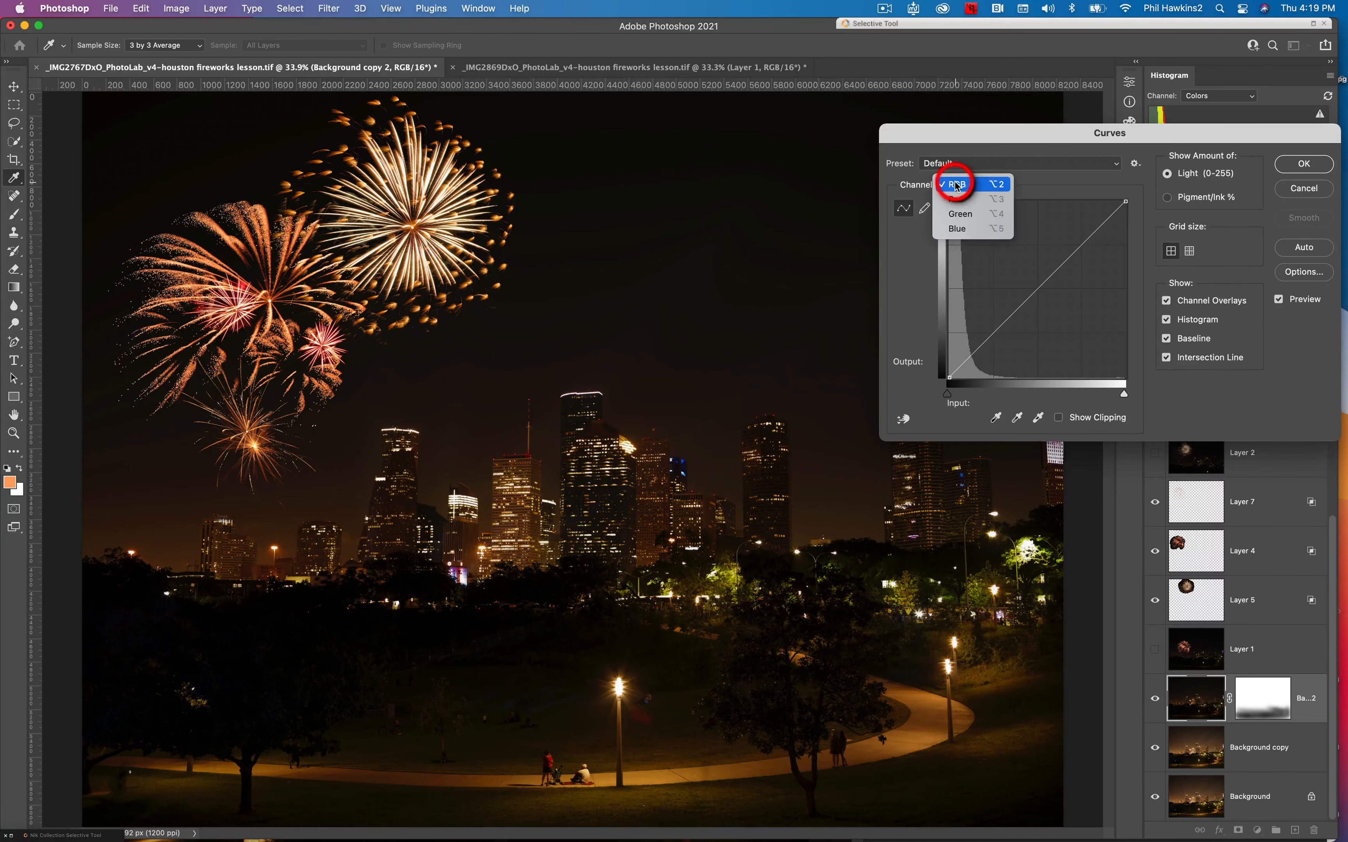
click(964, 232)
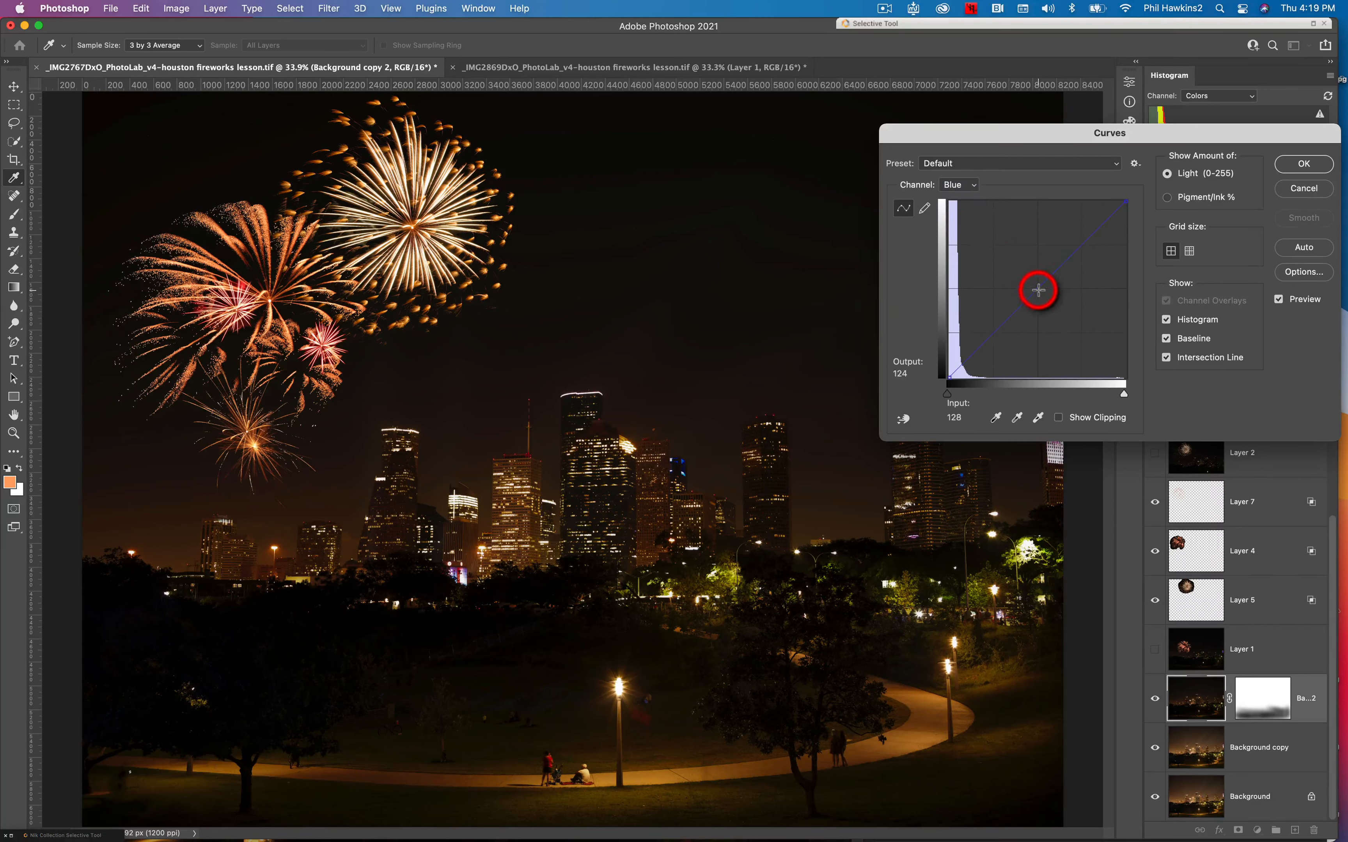
drag(1038, 289, 1026, 278)
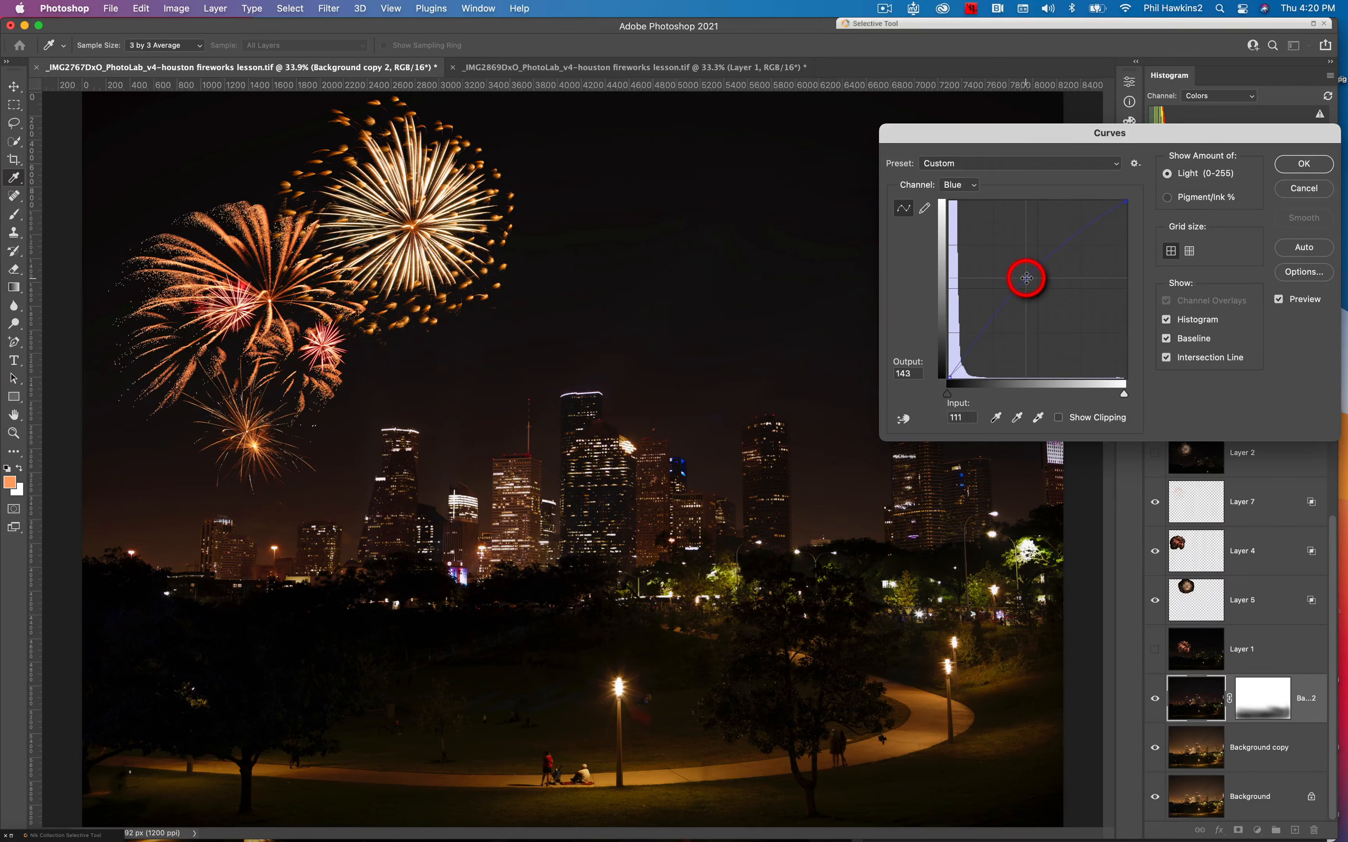
- Lower the red channel's midtones to about input 134, output 126, fine-tune the blue curve's midtone point, and apply the Curves adjustment
click(969, 184)
click(974, 154)
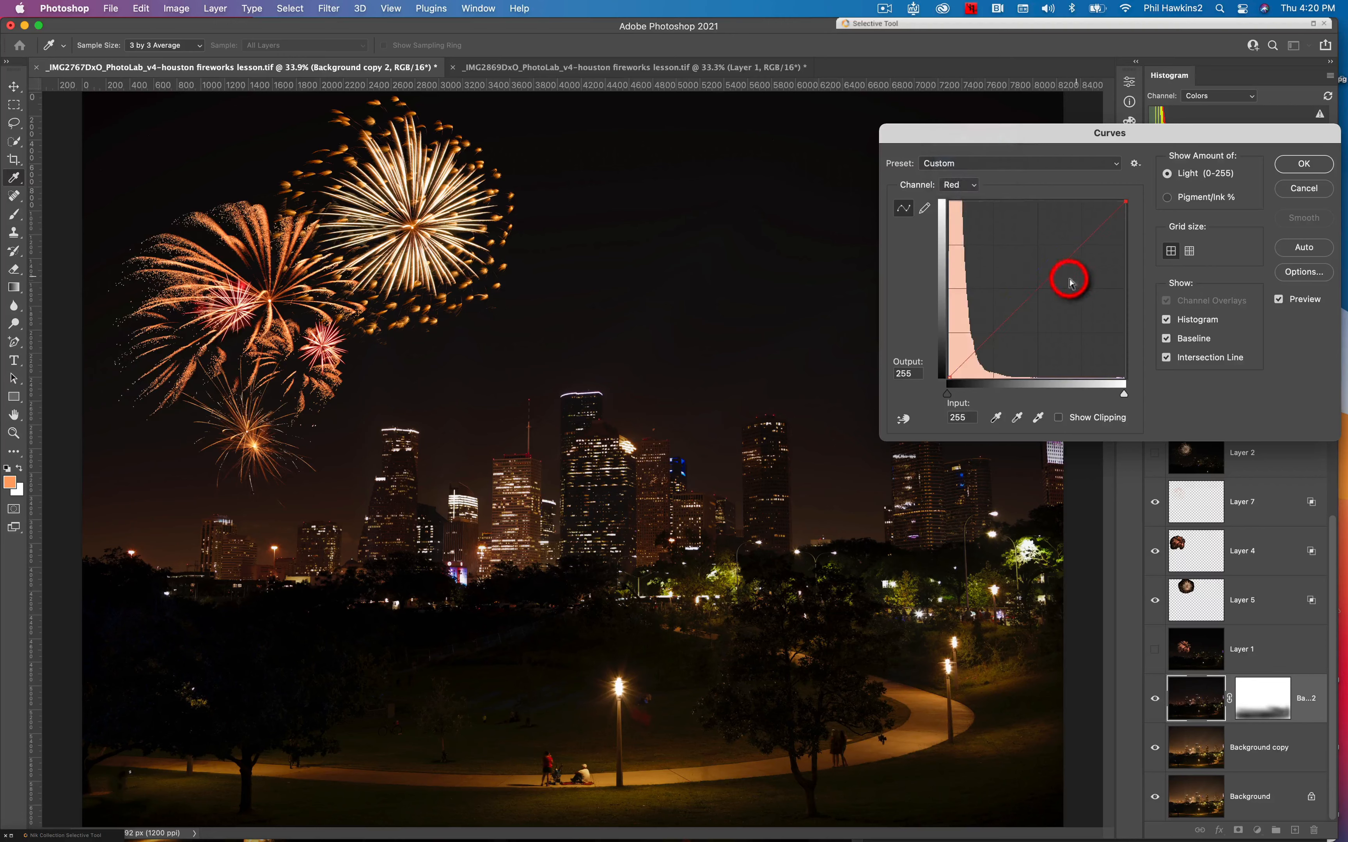
drag(1039, 287, 1044, 291)
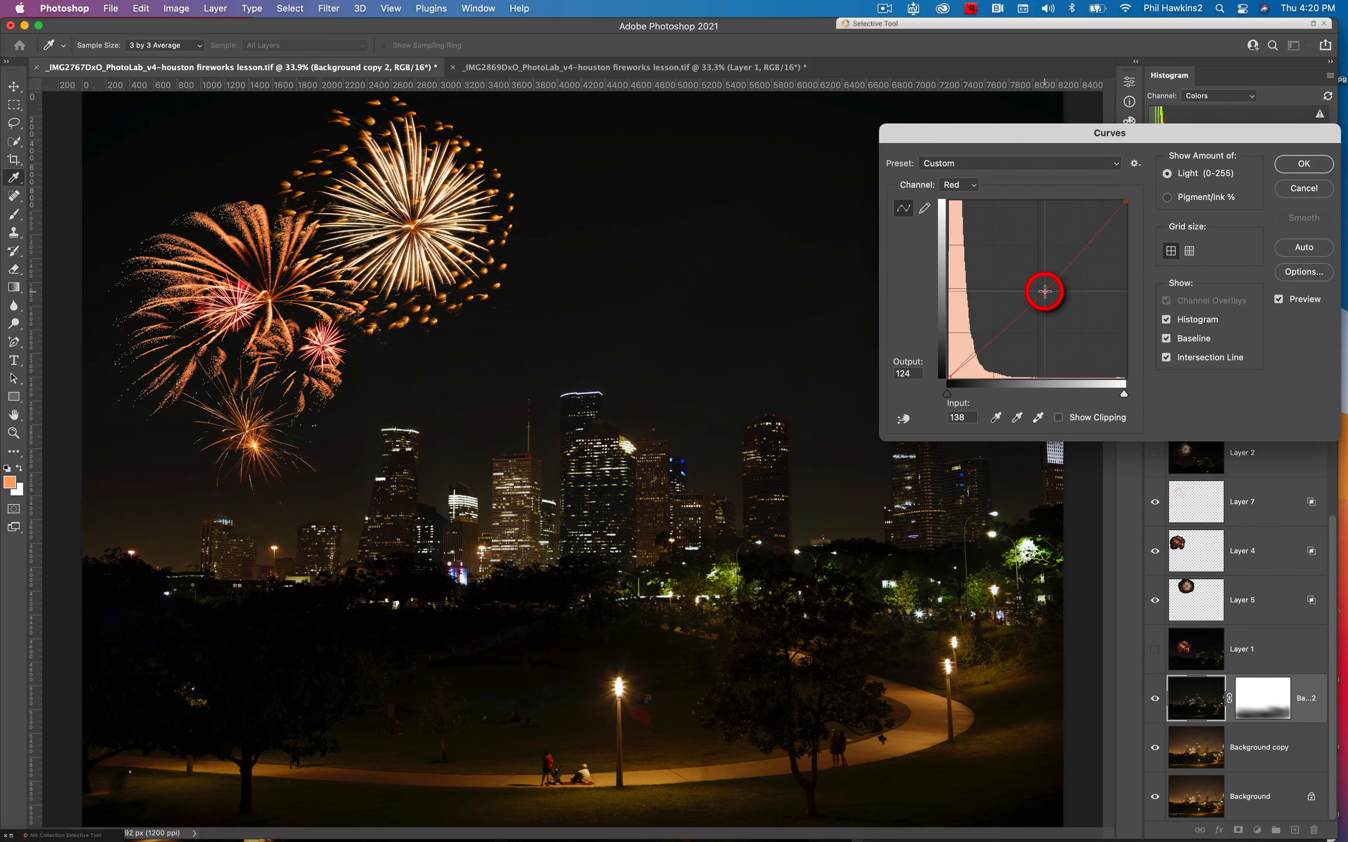
click(967, 186)
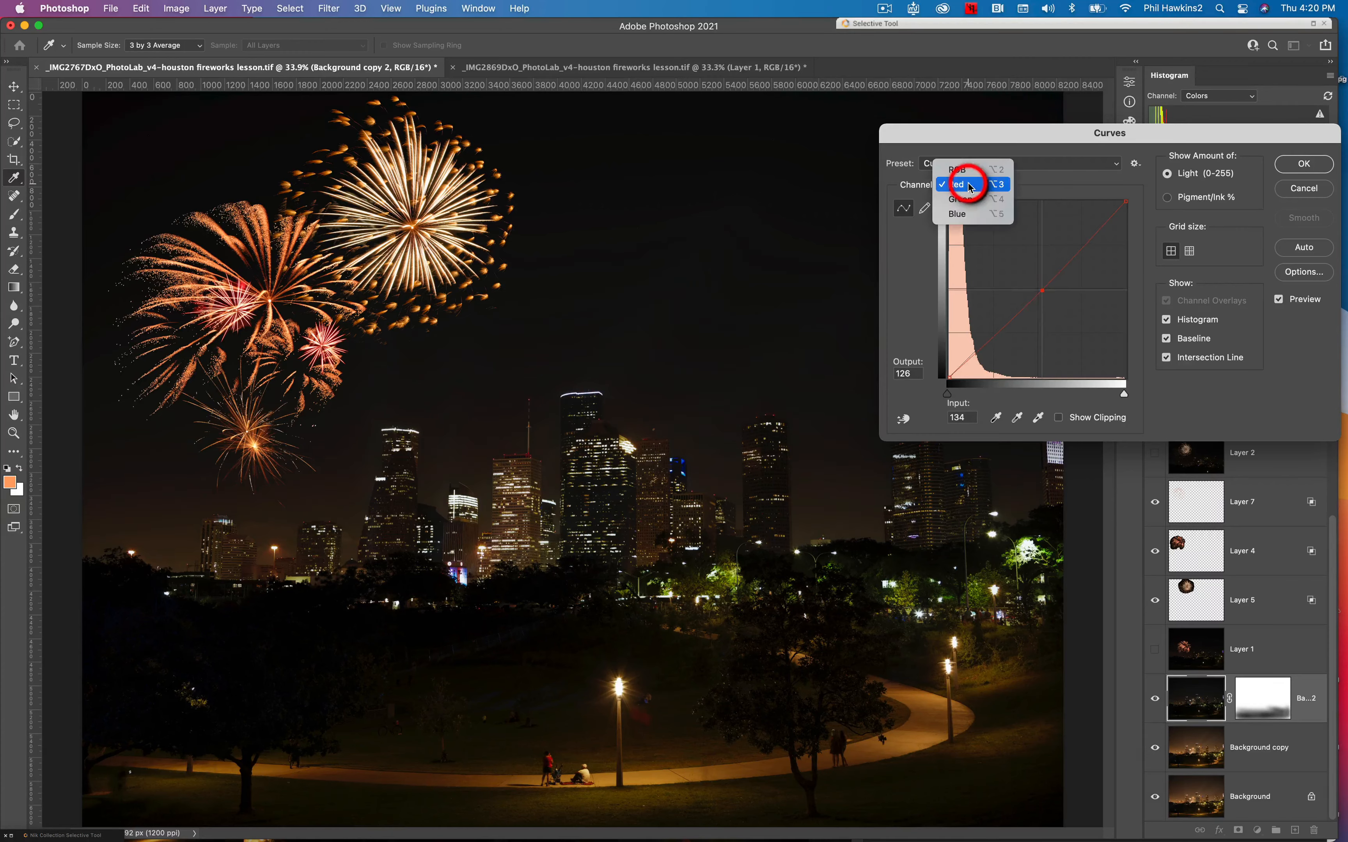
click(972, 216)
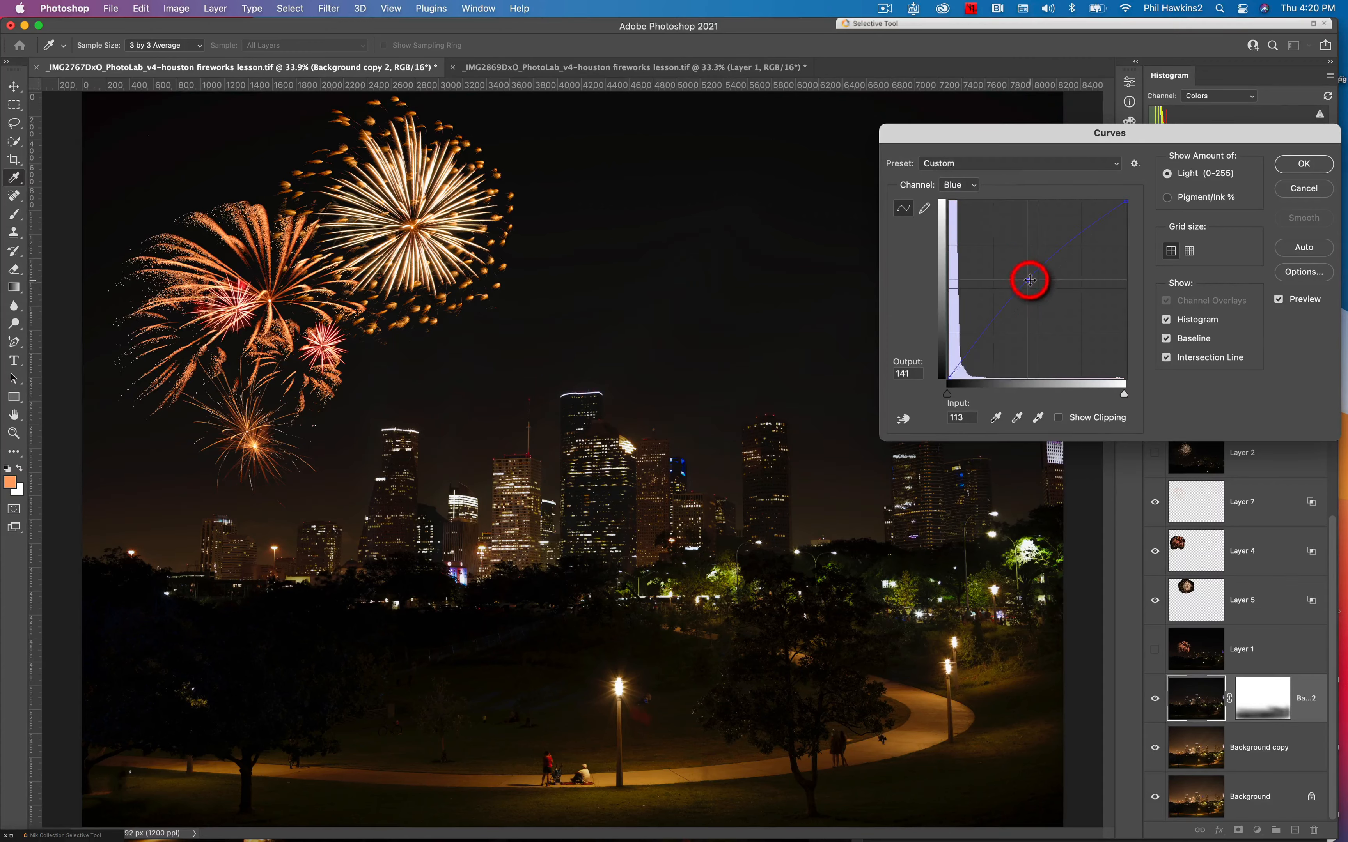
drag(1030, 280, 1035, 277)
click(1309, 166)
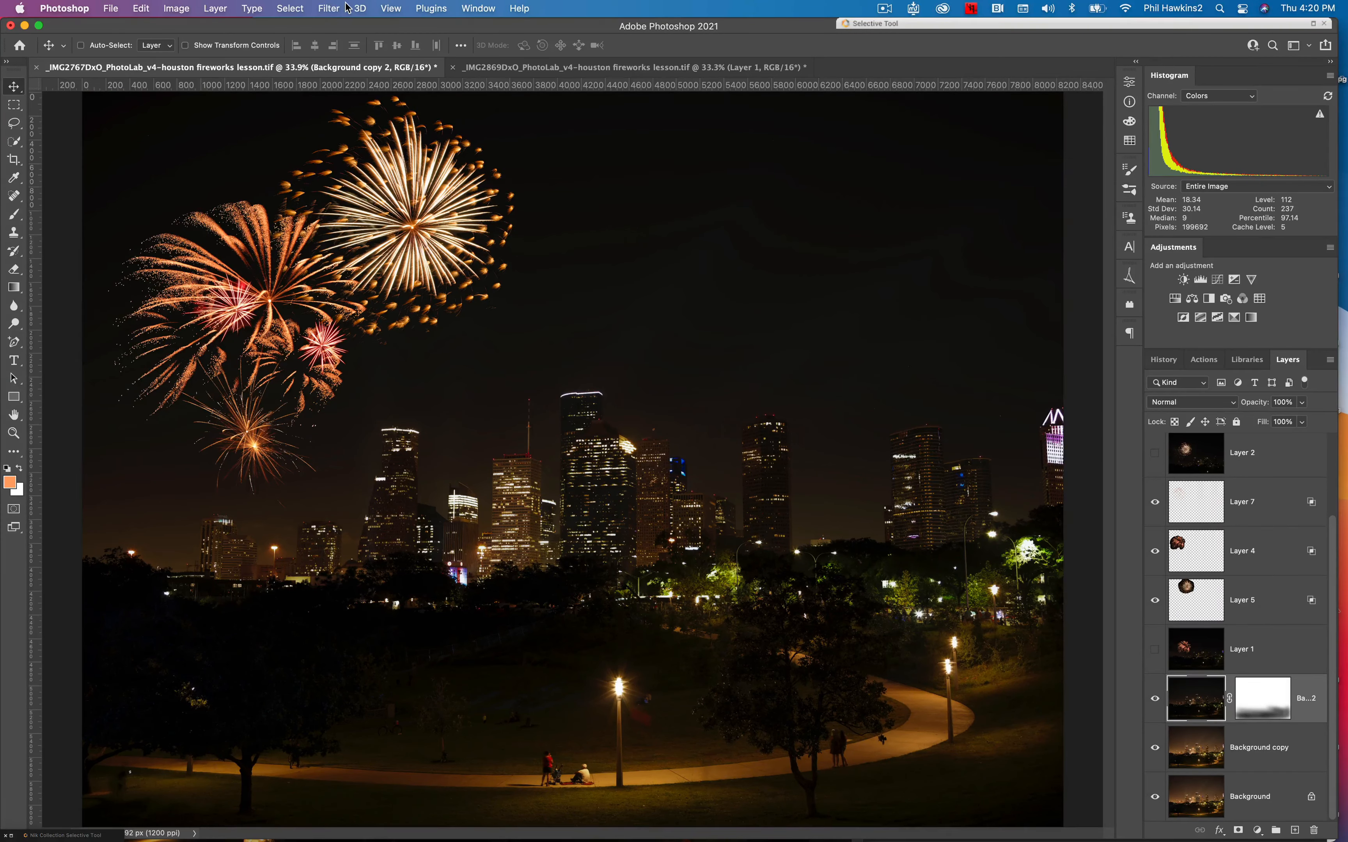
- Apply the Camera Raw Filter to the Background copy 2 skyline layer with Clarity set to +64
click(328, 8)
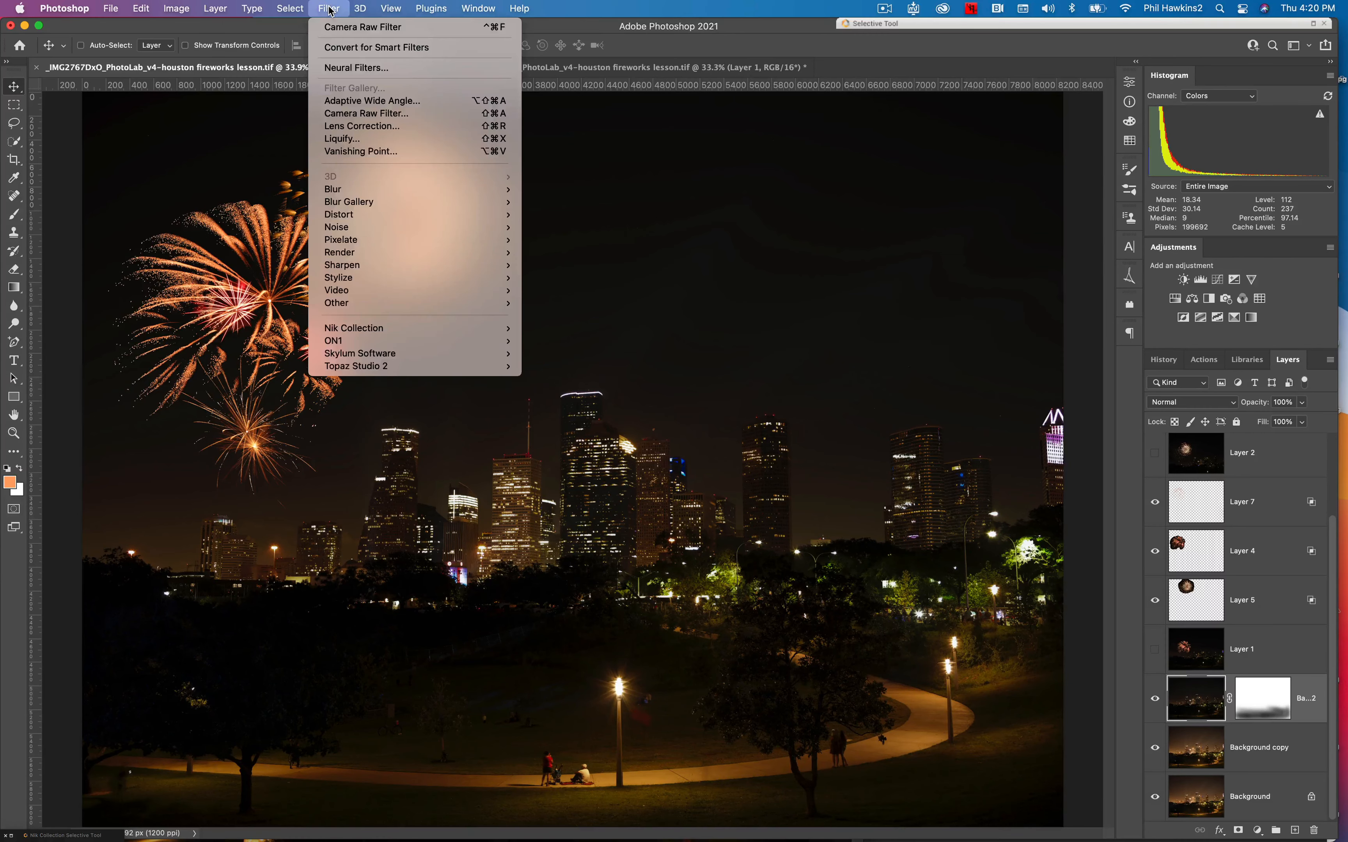
click(347, 114)
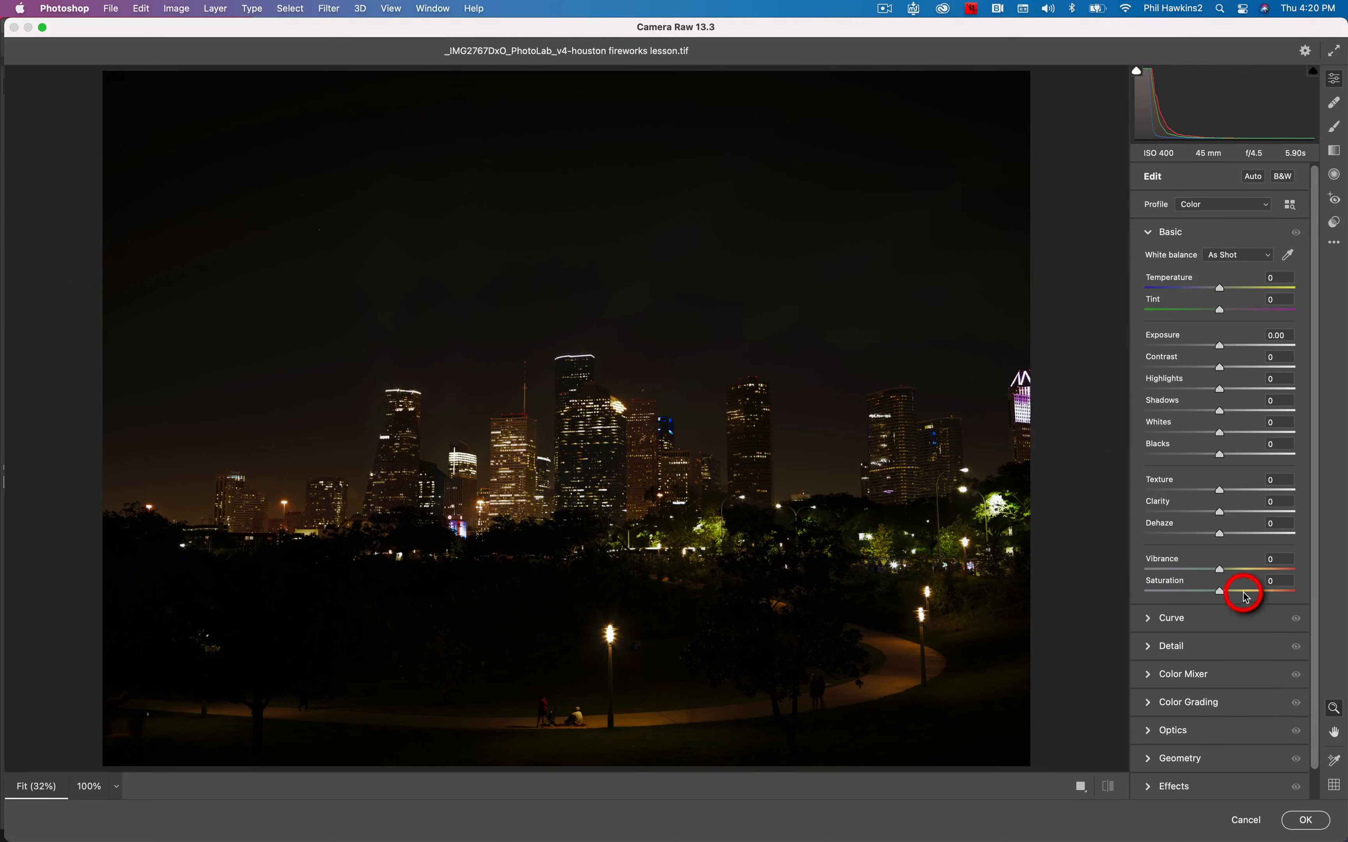
drag(1219, 512, 1271, 511)
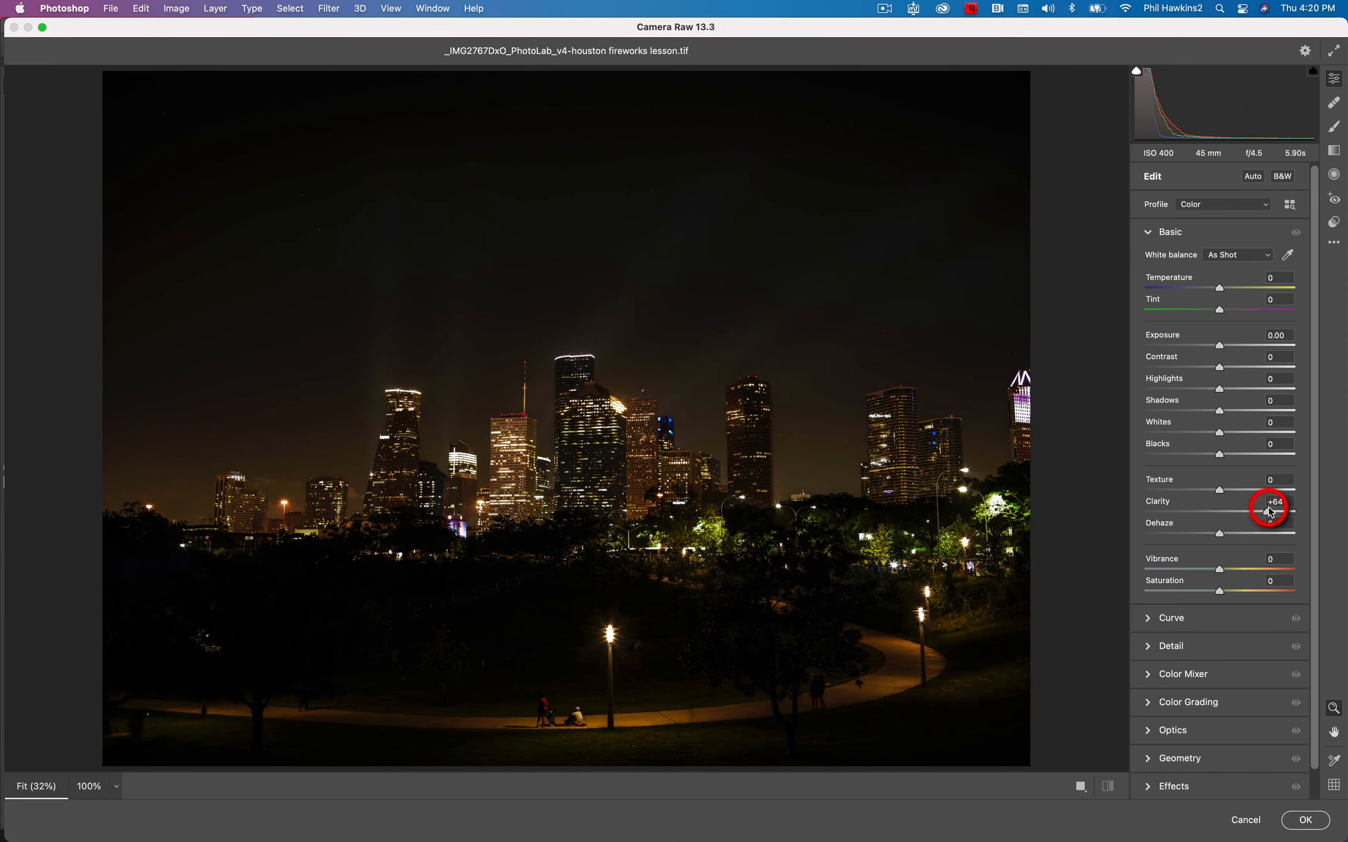
click(1293, 810)
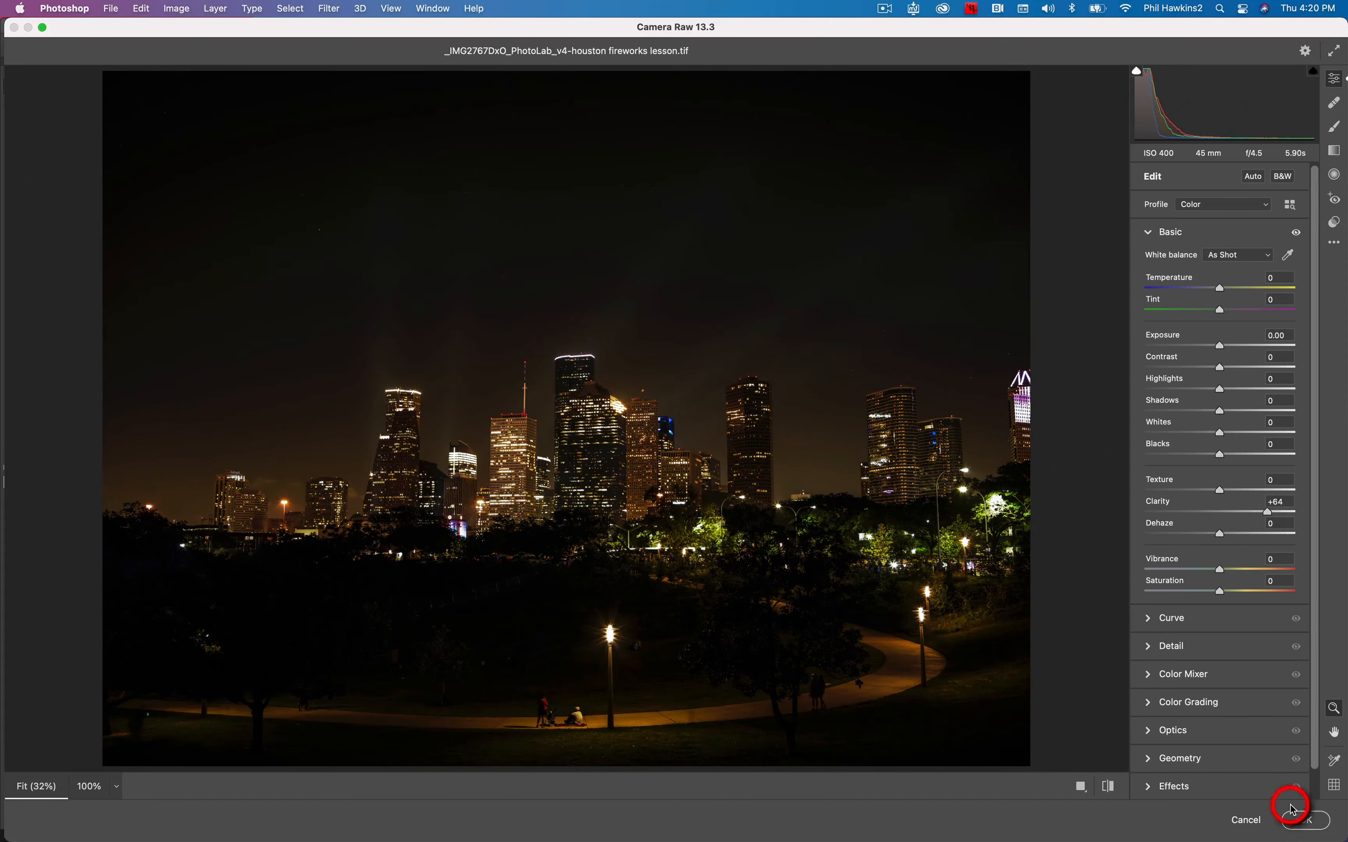
drag(1223, 538, 1224, 496)
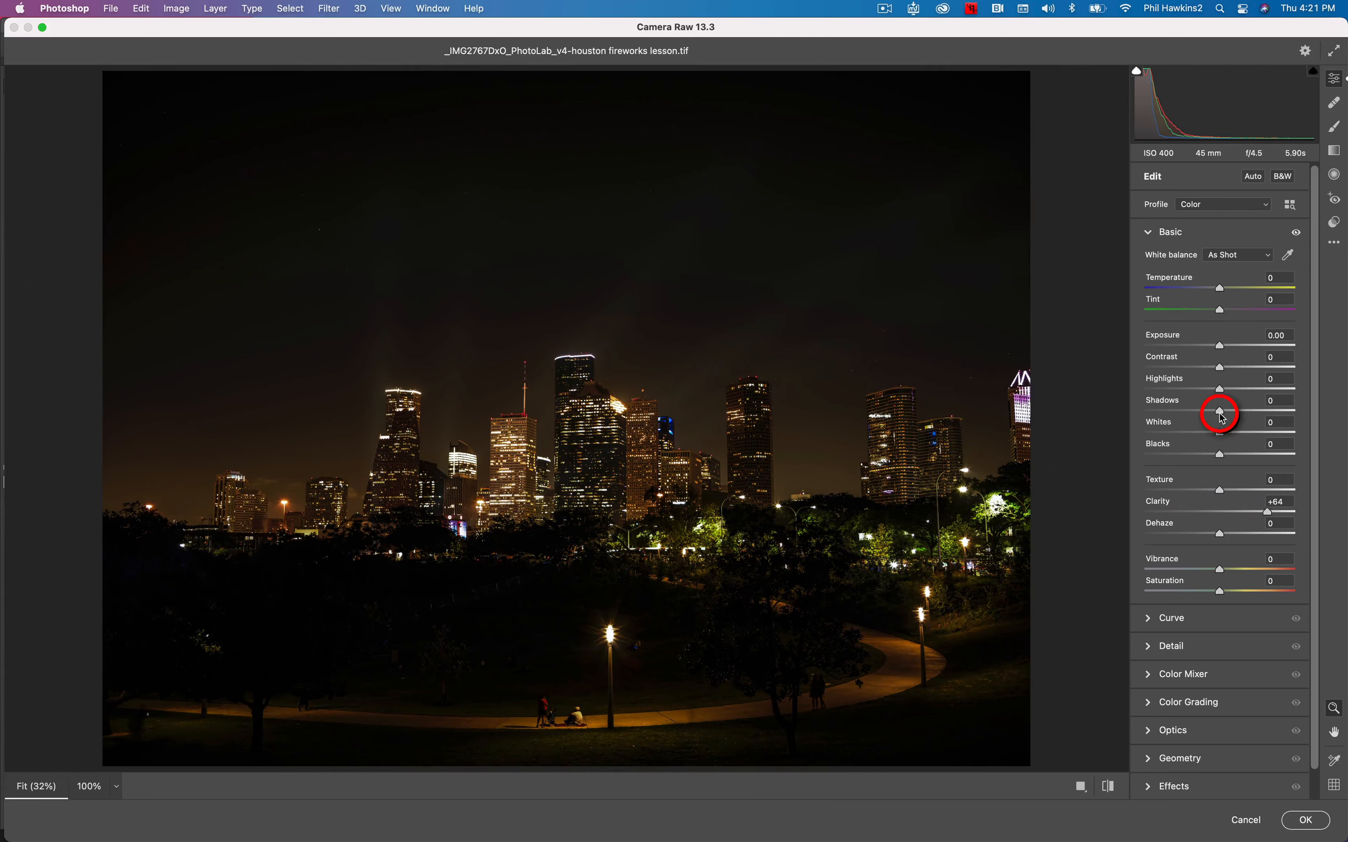
drag(1223, 415, 1222, 457)
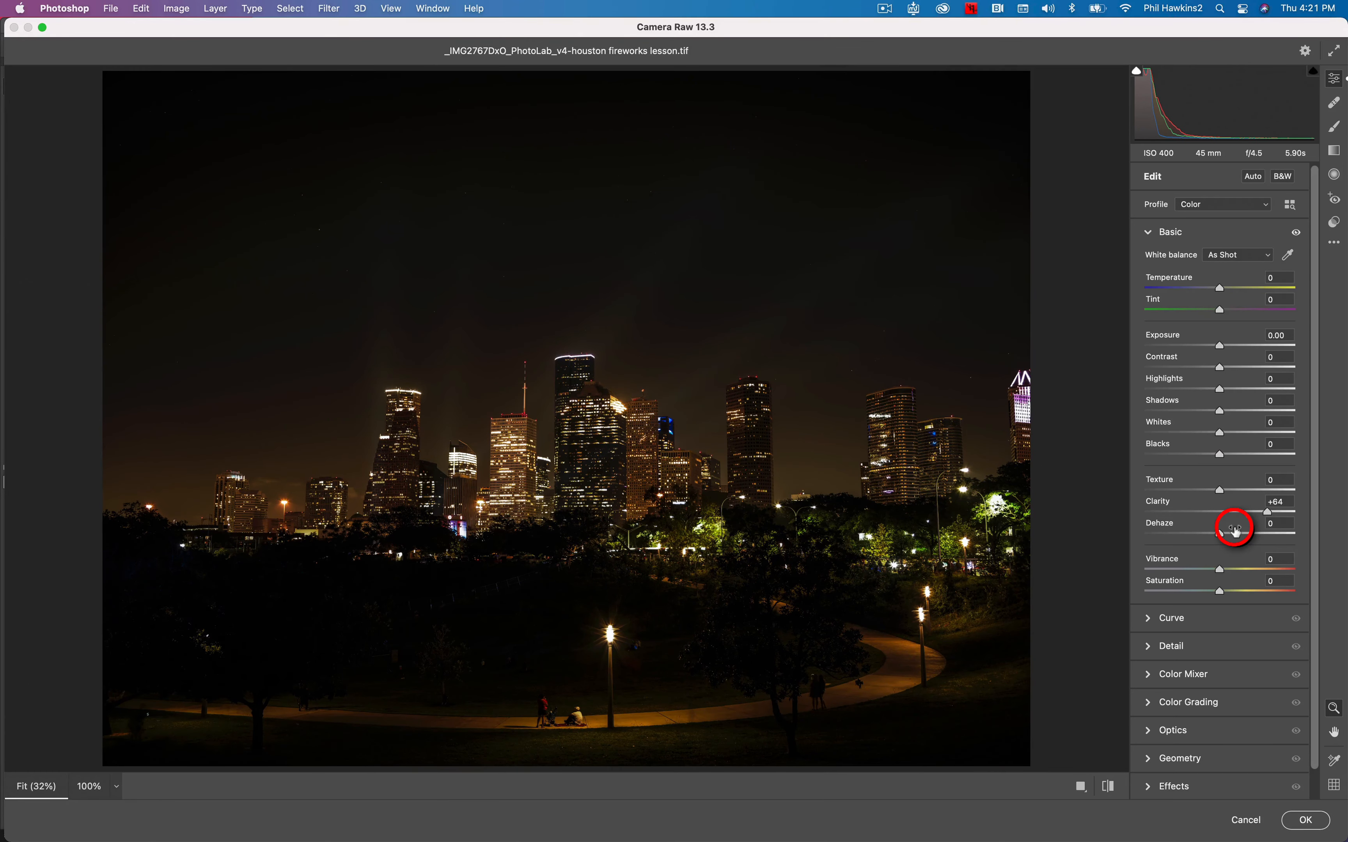
click(1309, 822)
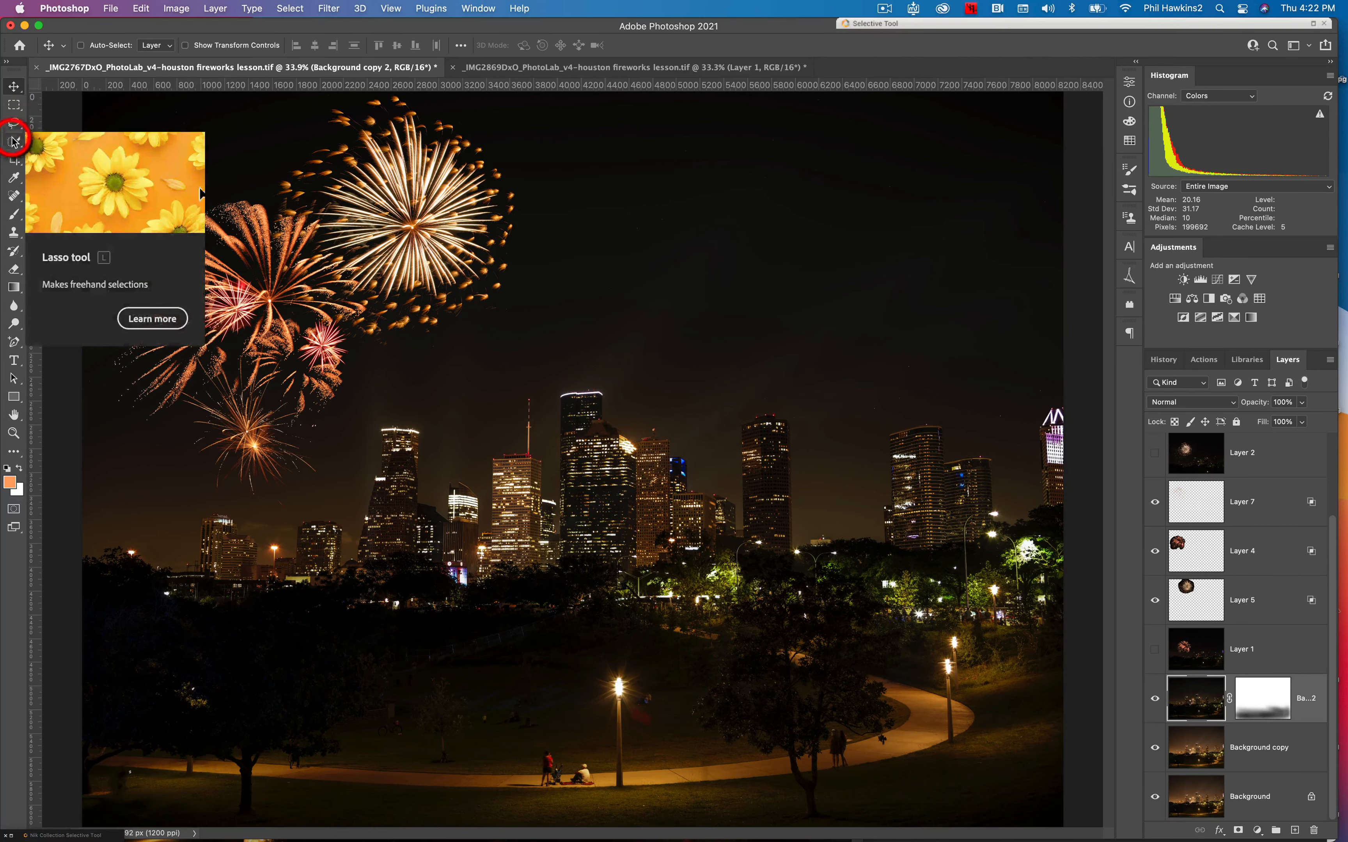
- Perspective-crop the whole image, moving both upper corners inward about 230 px to straighten the leaning buildings
click(14, 159)
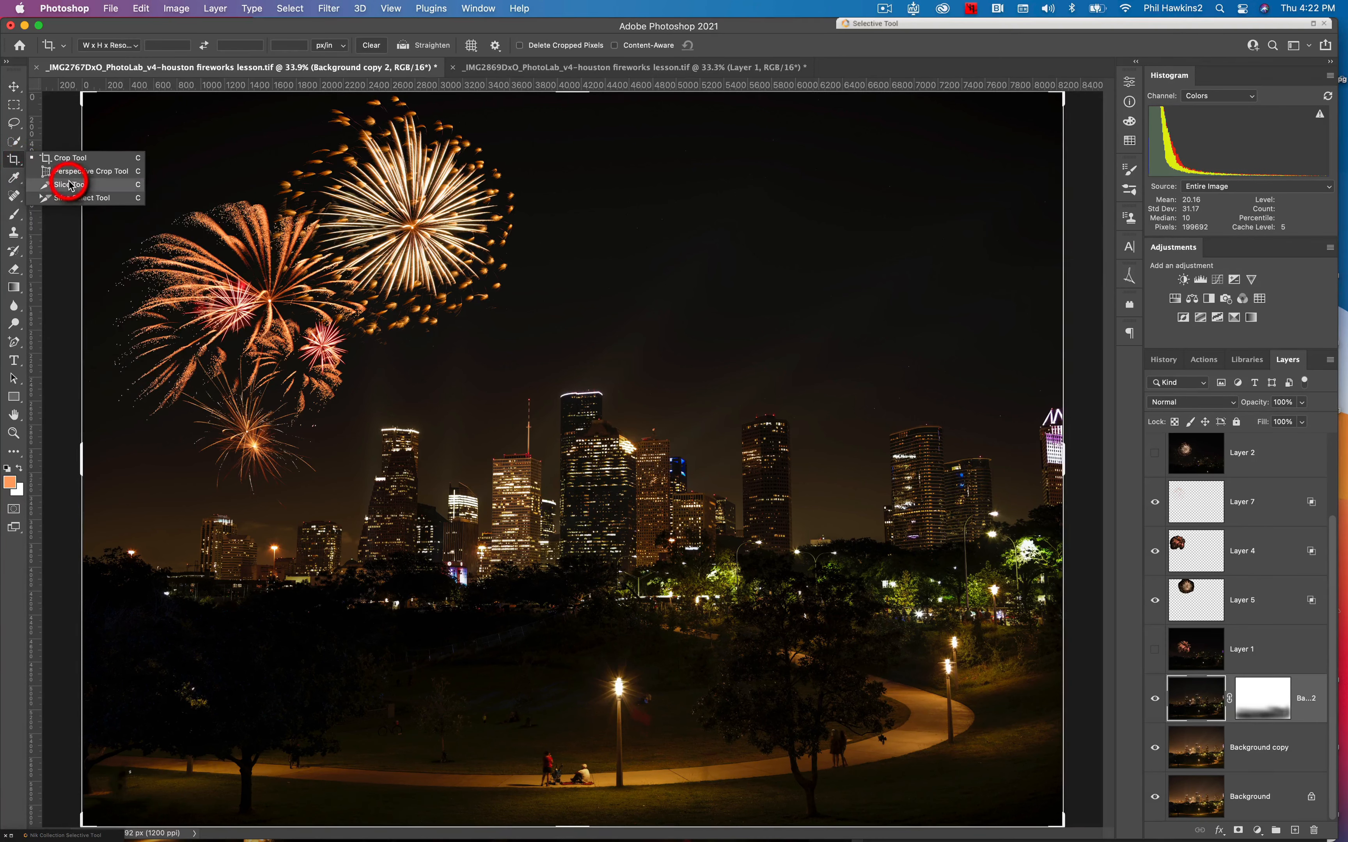
click(70, 173)
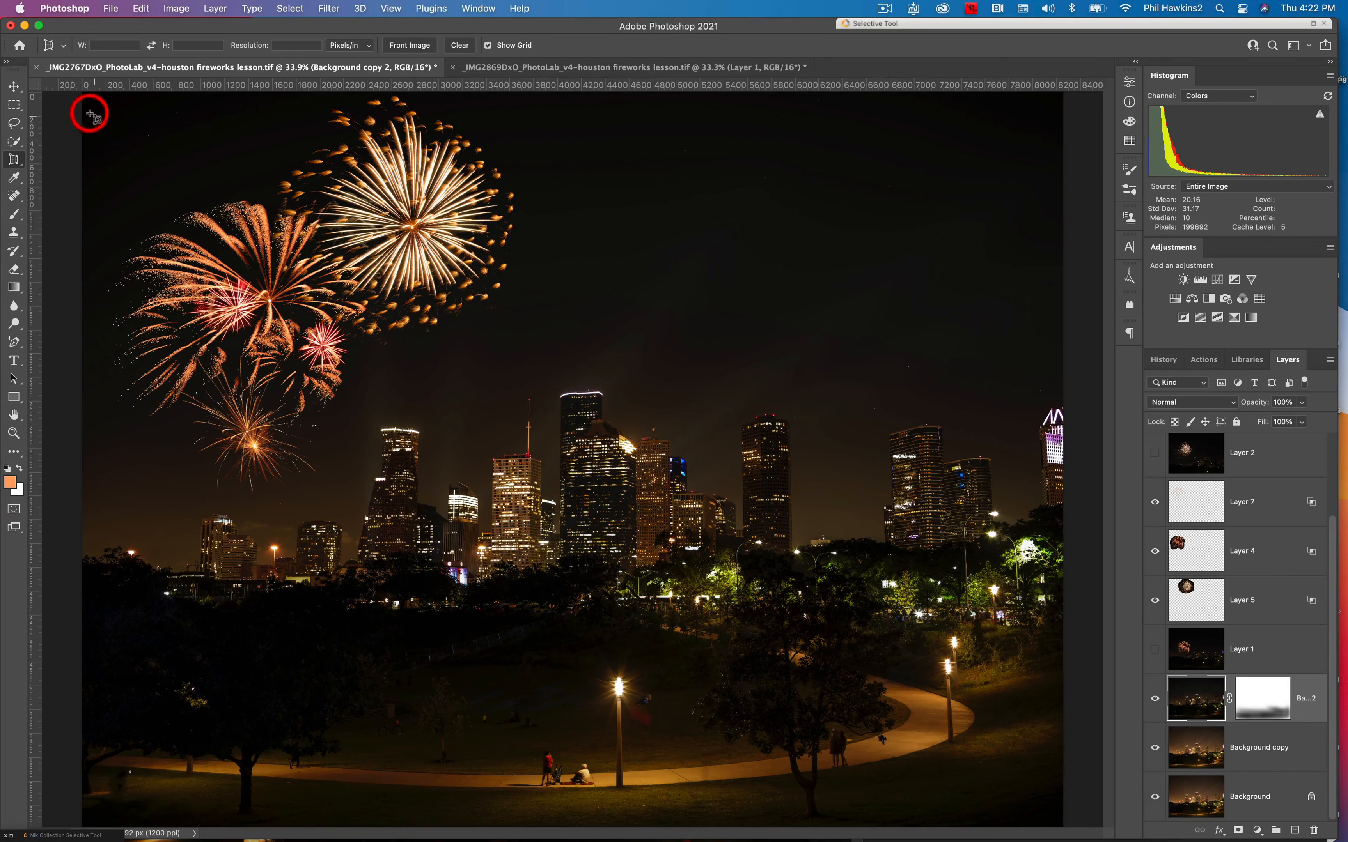
drag(83, 95, 1062, 826)
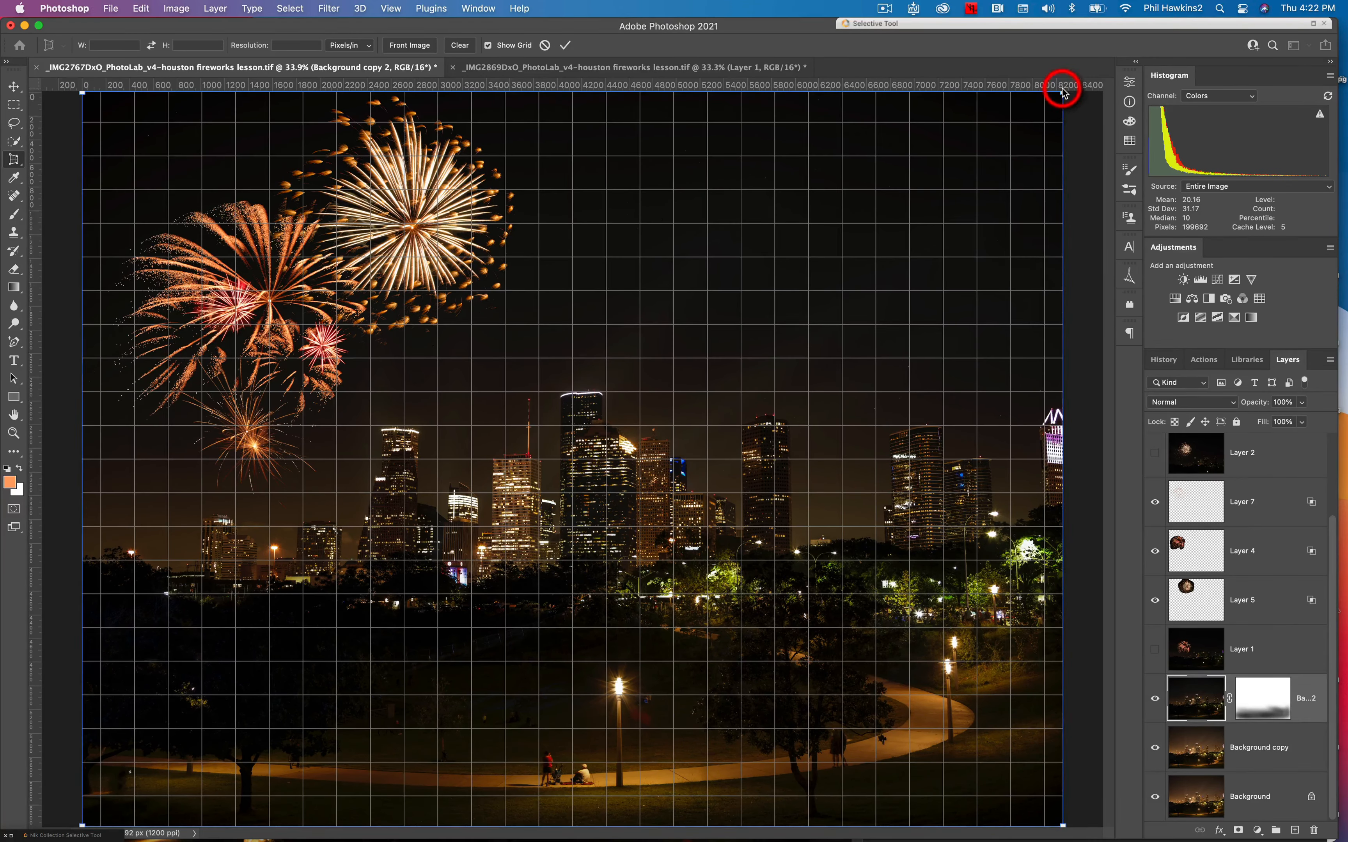
drag(1063, 96, 1036, 95)
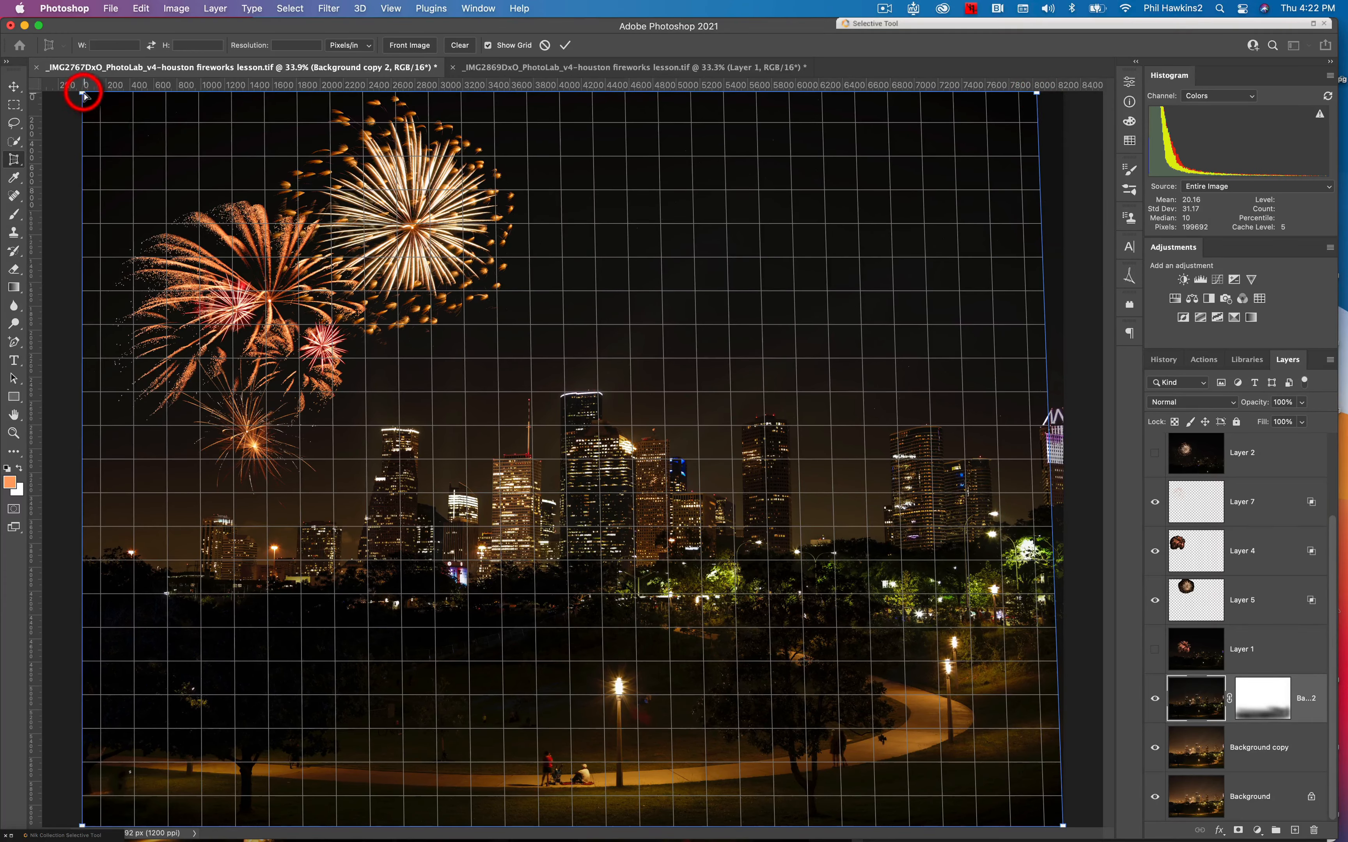
drag(85, 95, 111, 93)
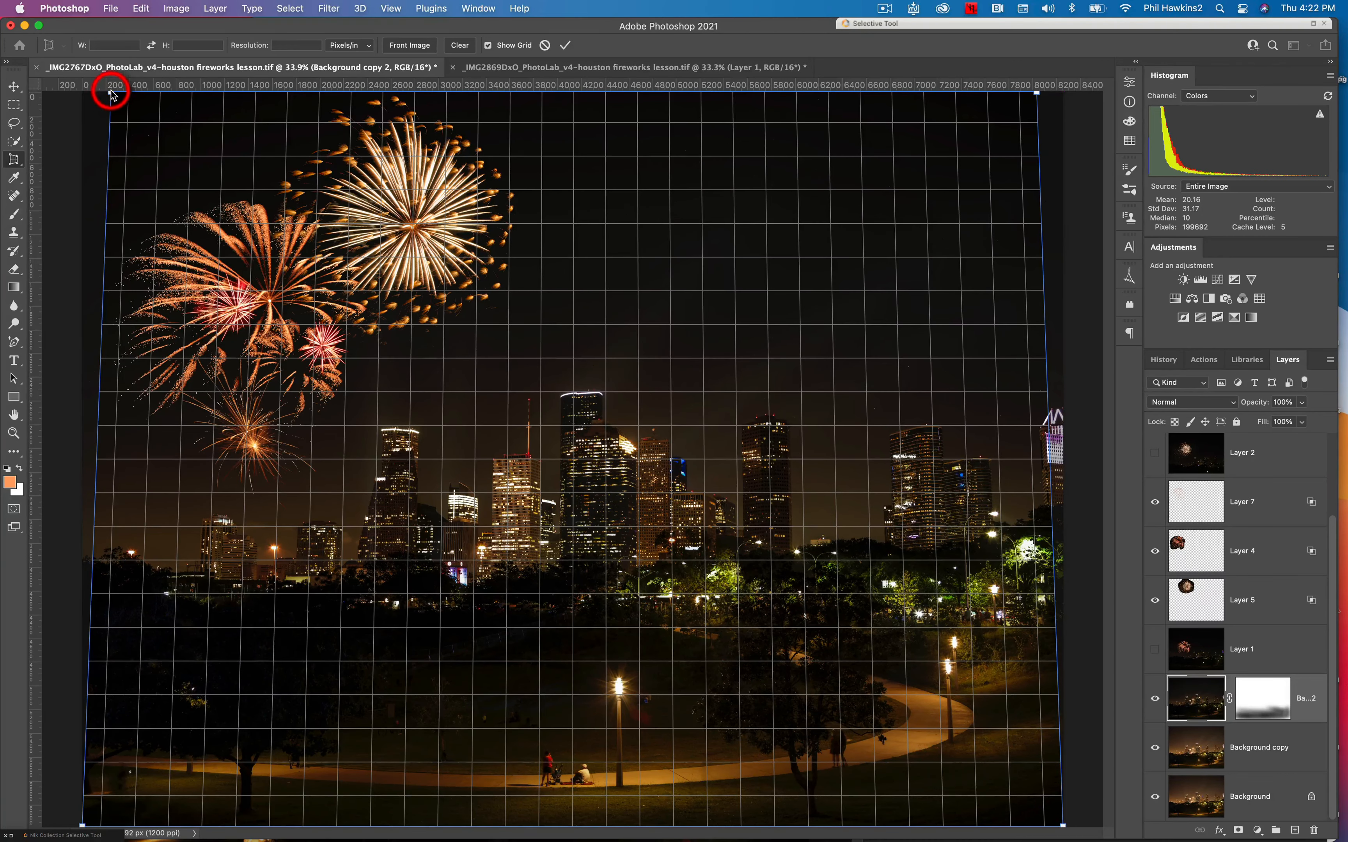
key(Return)
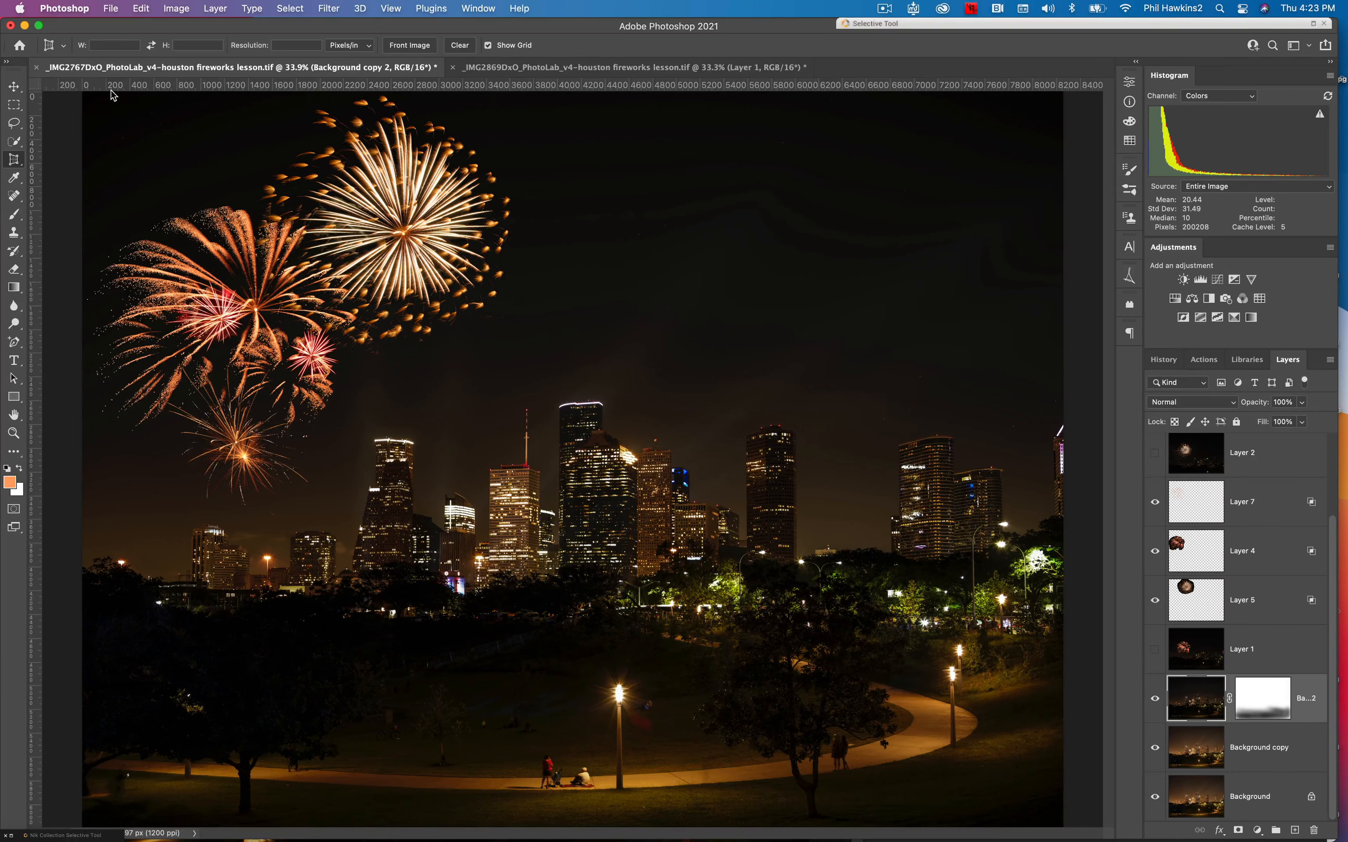
- Compare the image before and after the Perspective Crop using the history states
click(1170, 362)
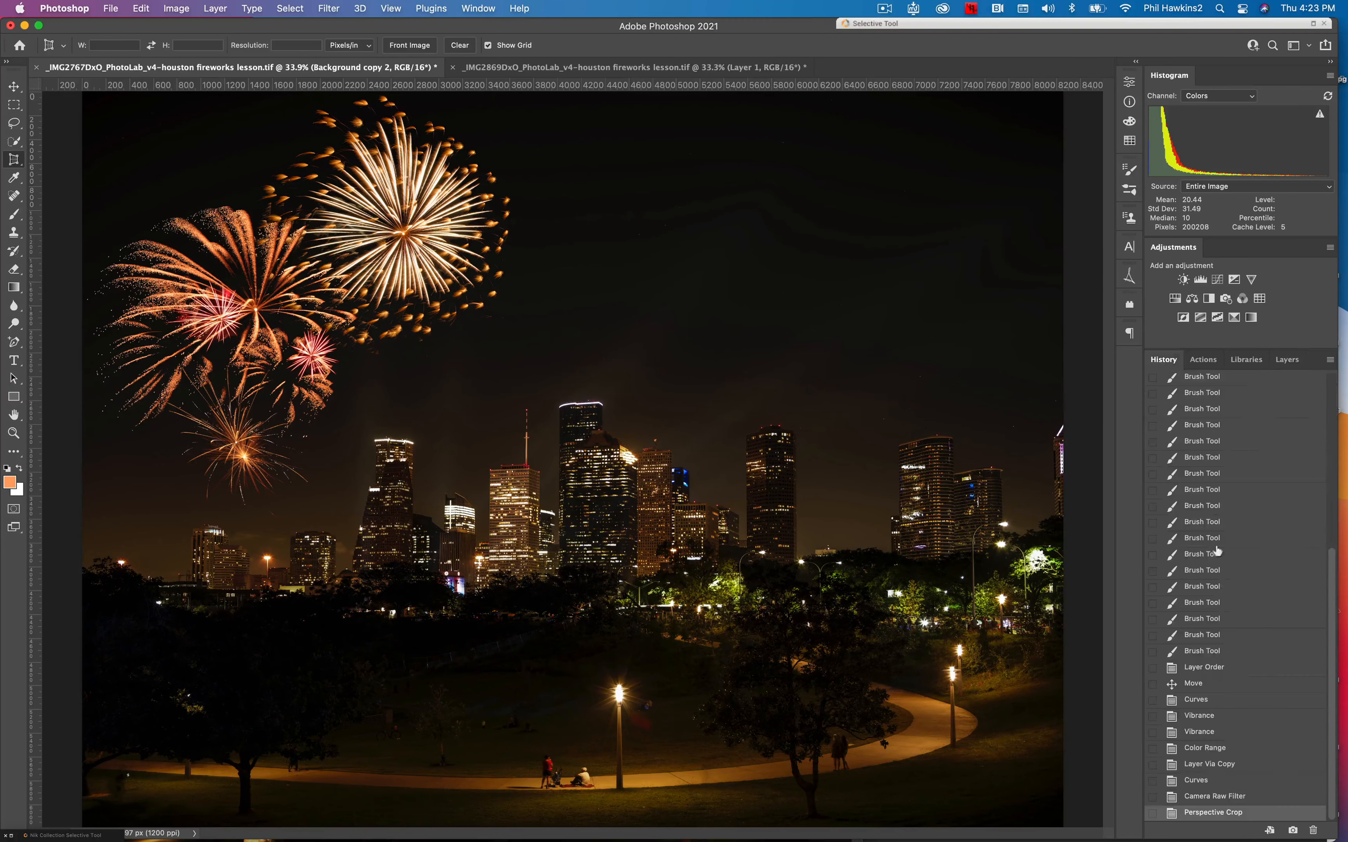
click(1236, 798)
click(1232, 814)
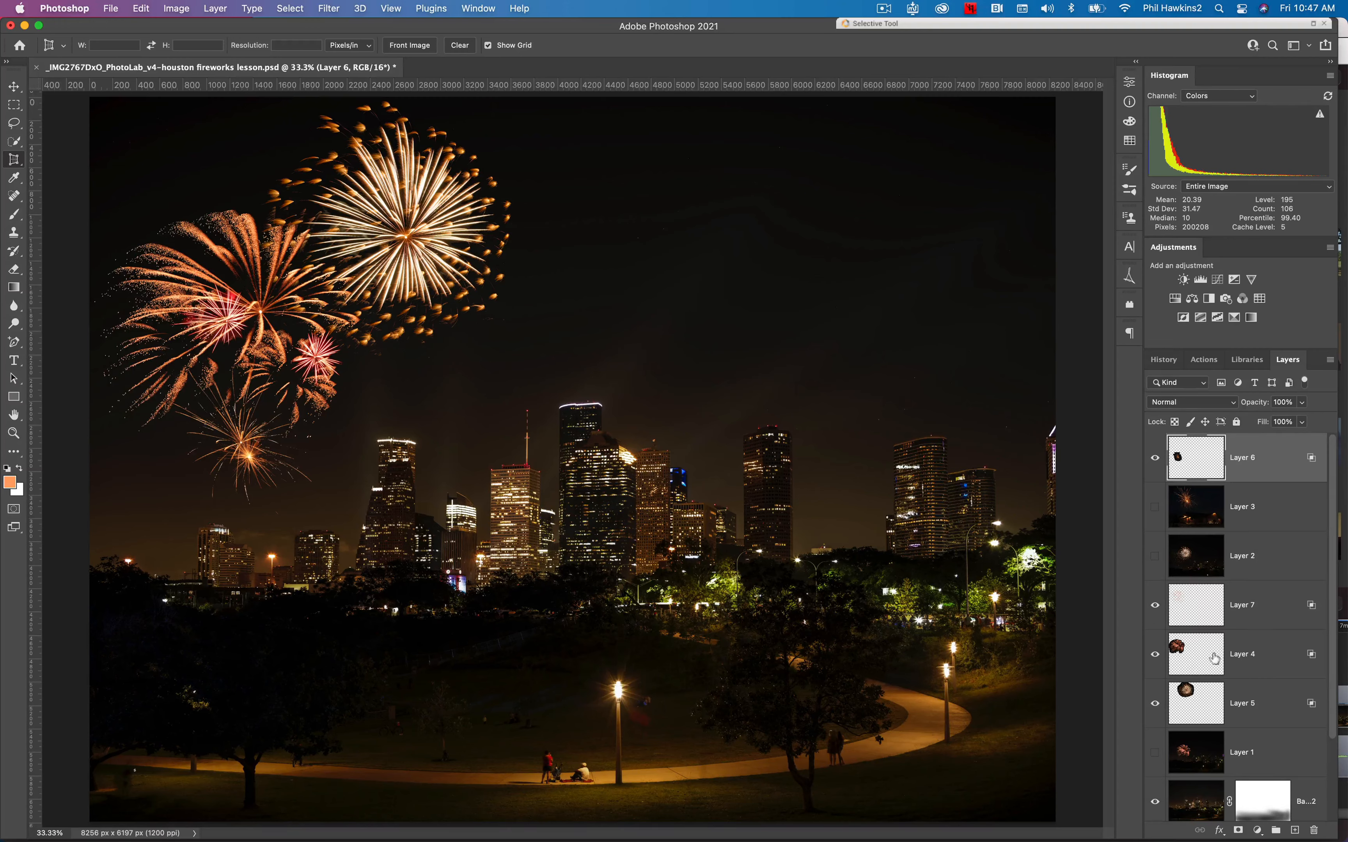
- Preview alternative blend modes such as Divide and Difference on the fireworks of Layer 5 and Layer 4, leaving both at Normal
click(1263, 660)
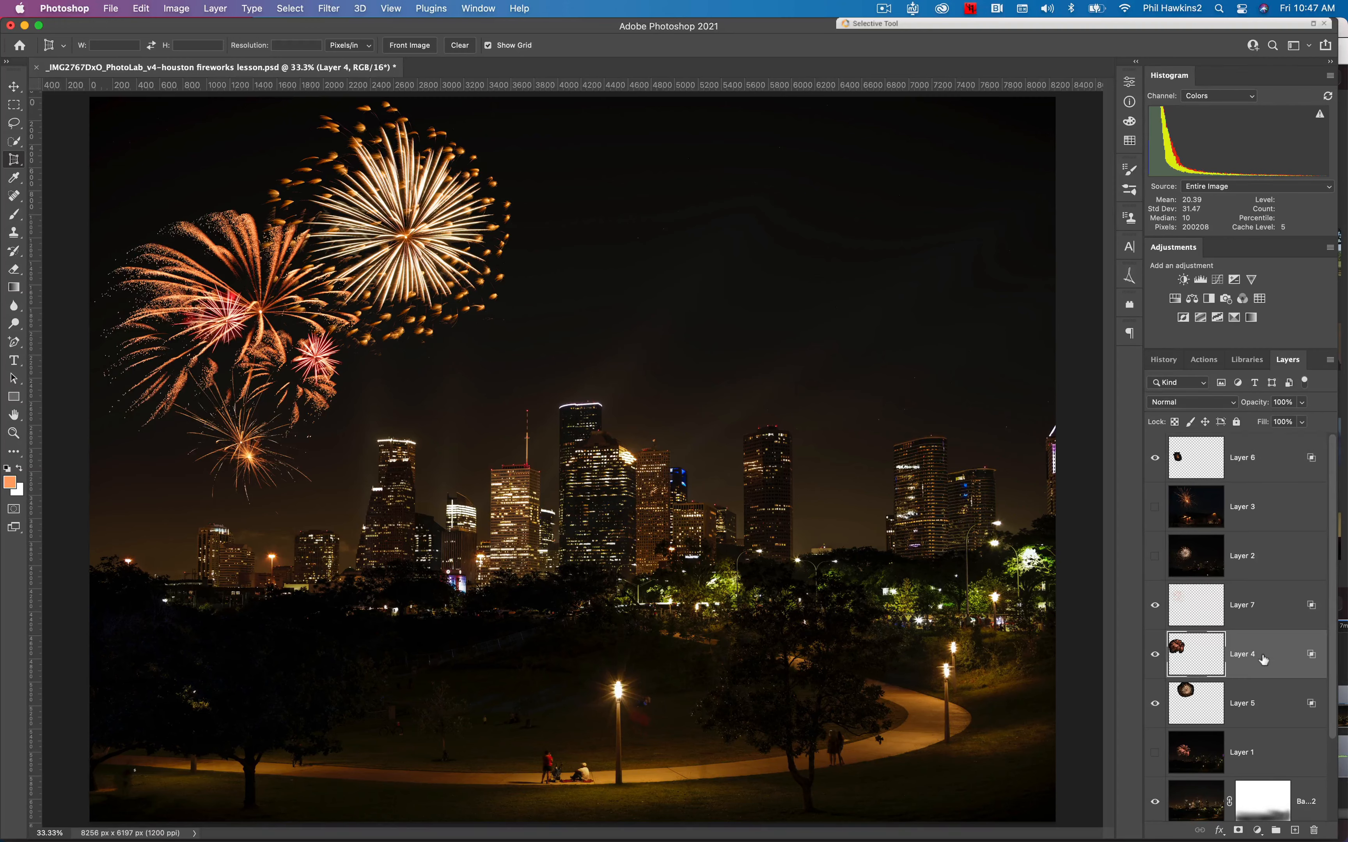
click(1266, 700)
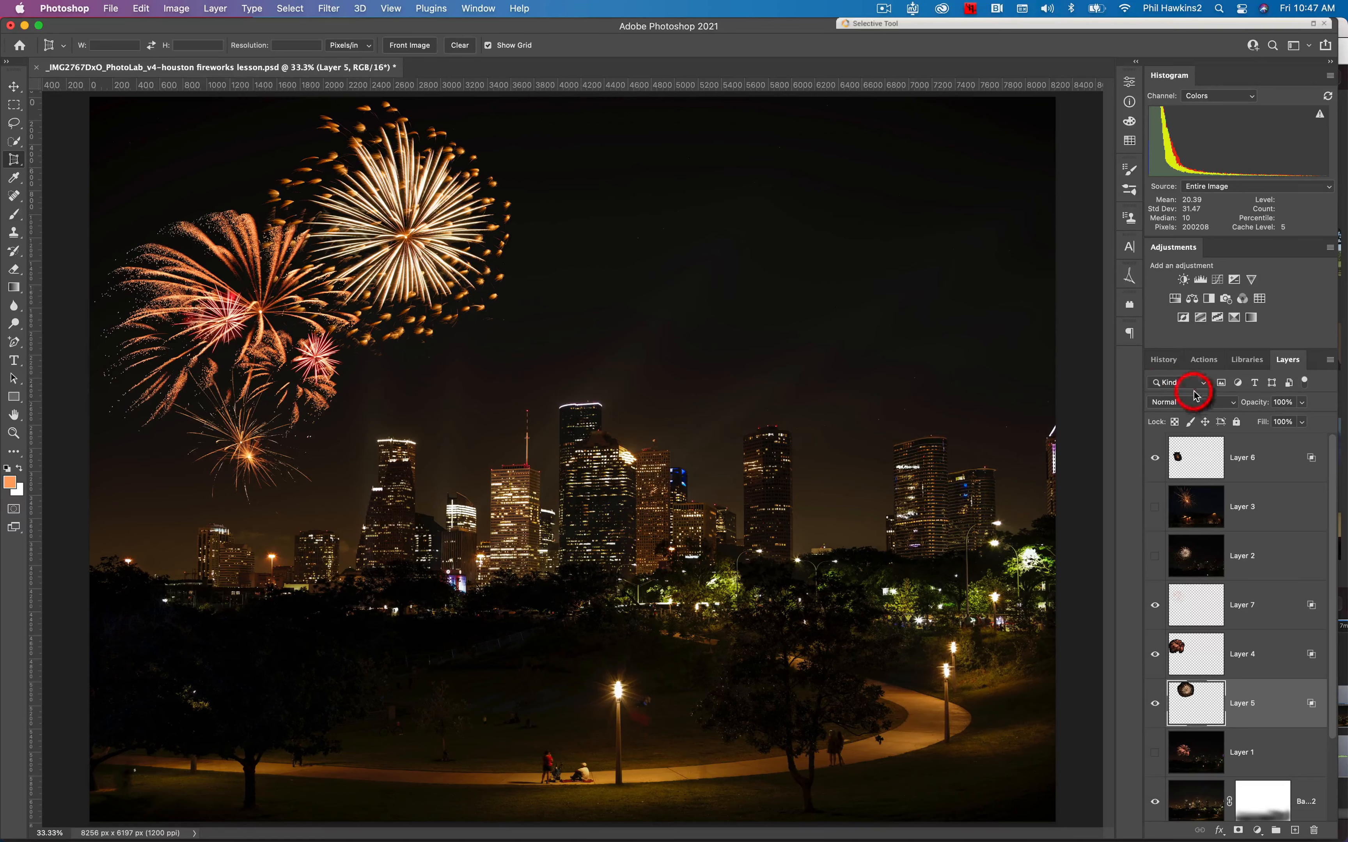
click(1224, 403)
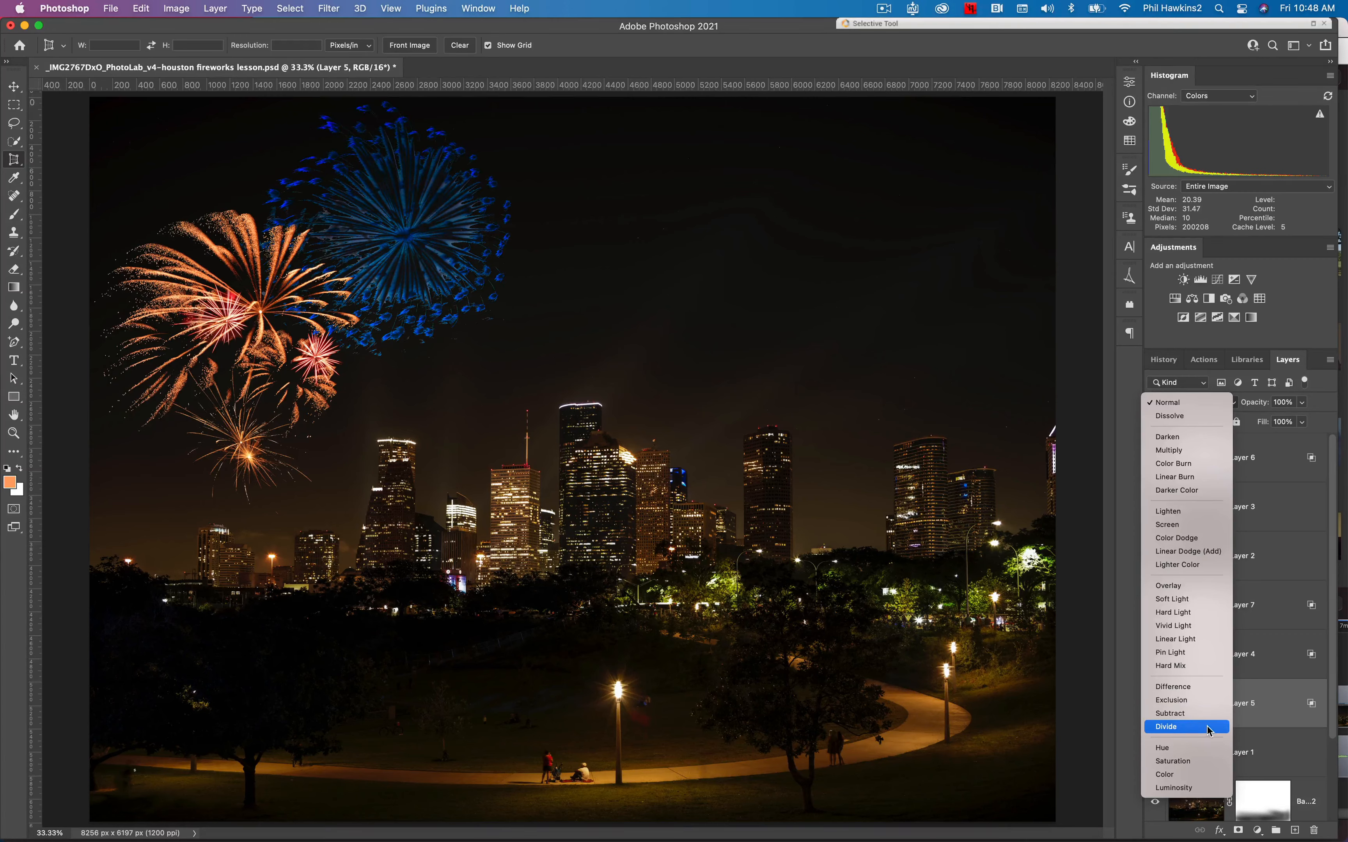
click(1292, 586)
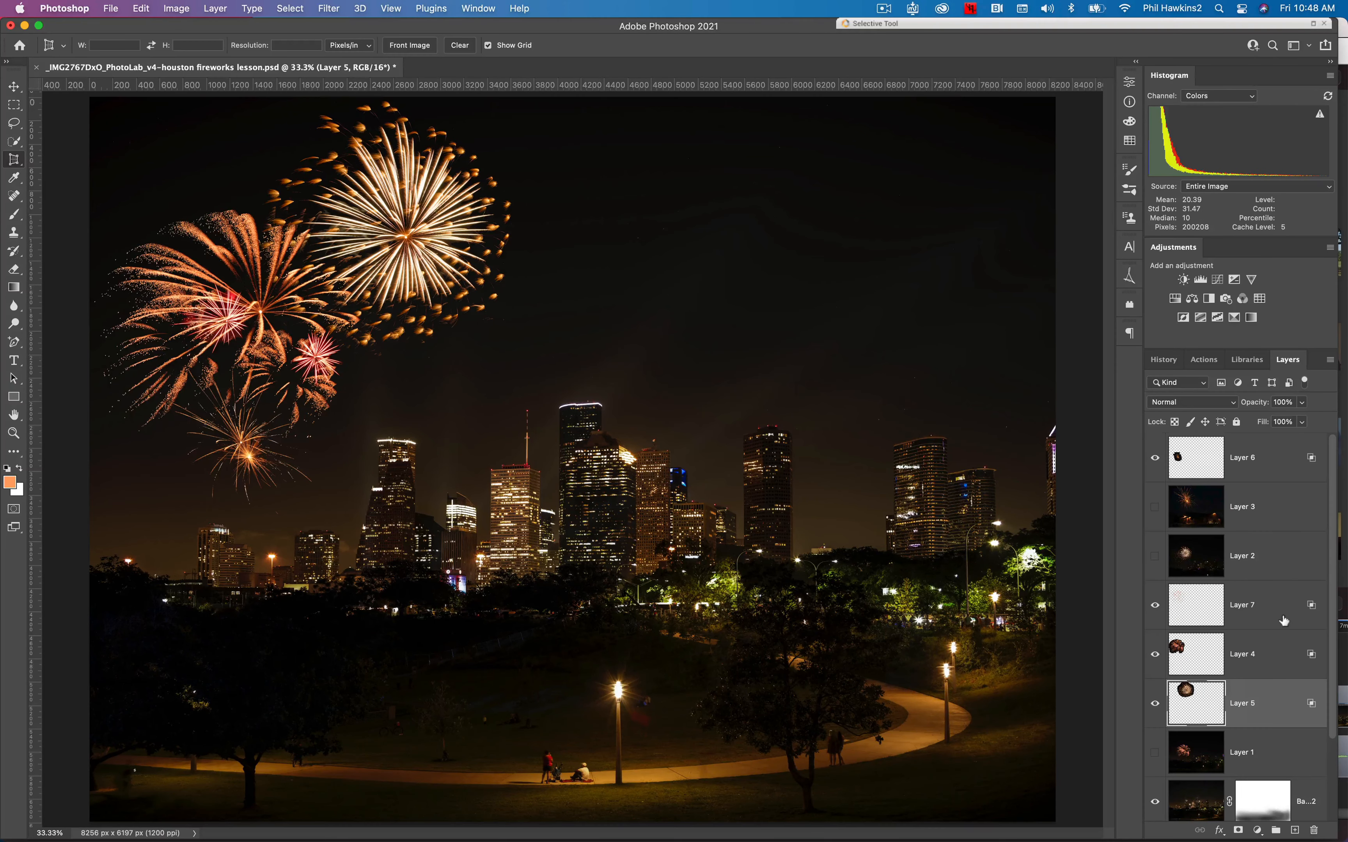
click(1277, 660)
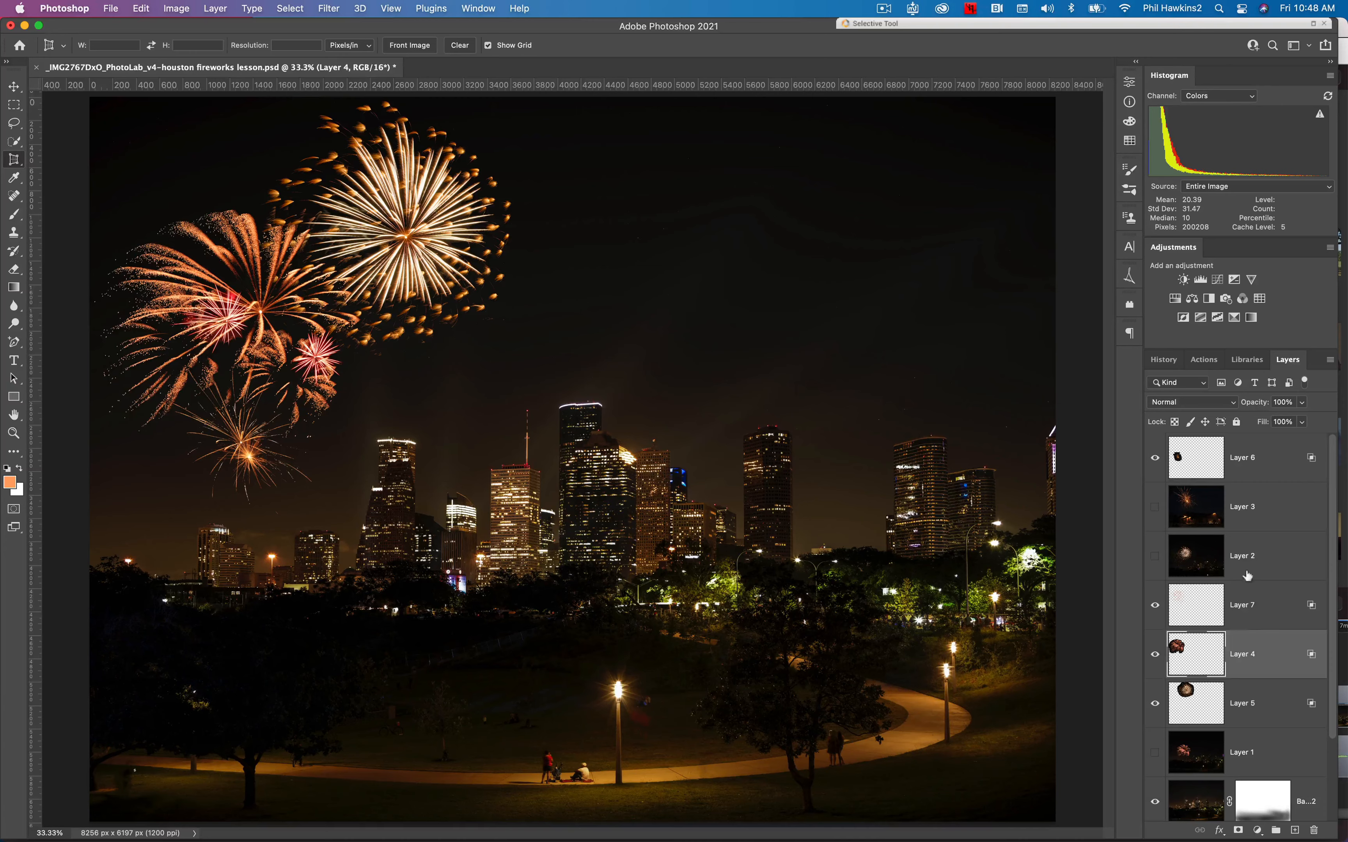
click(1234, 407)
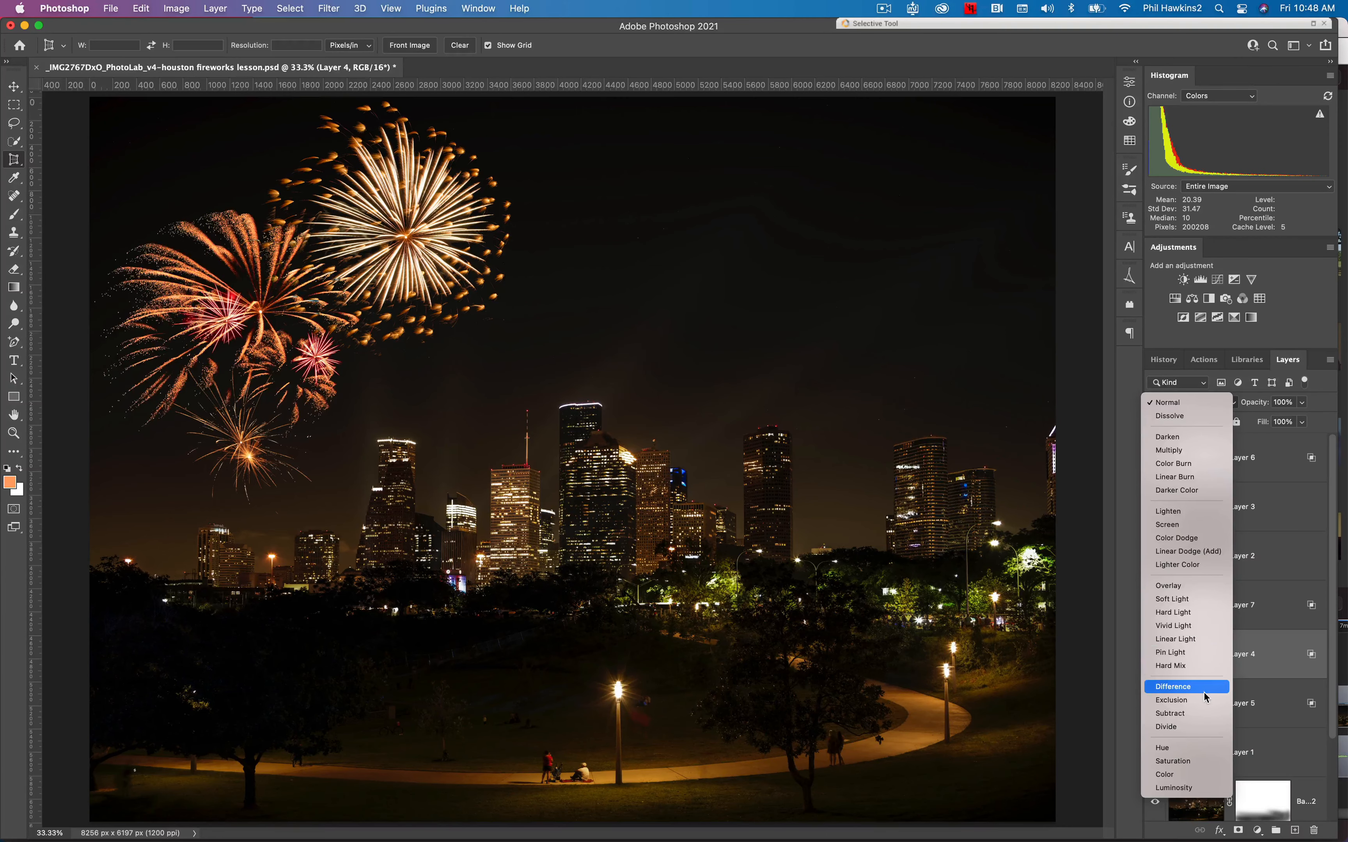
click(1216, 407)
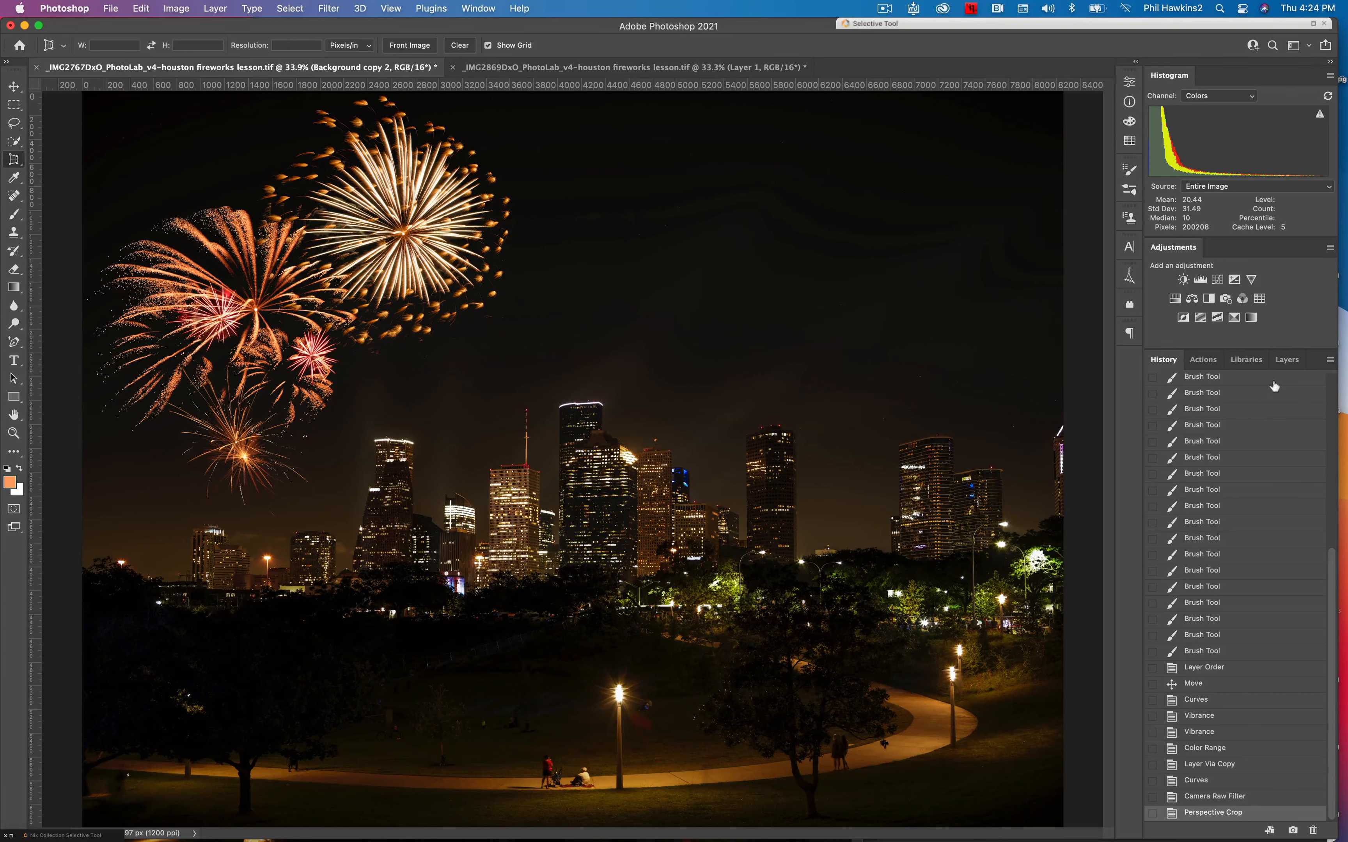
- Flatten the image into a single layer, discarding the hidden layers
click(1287, 360)
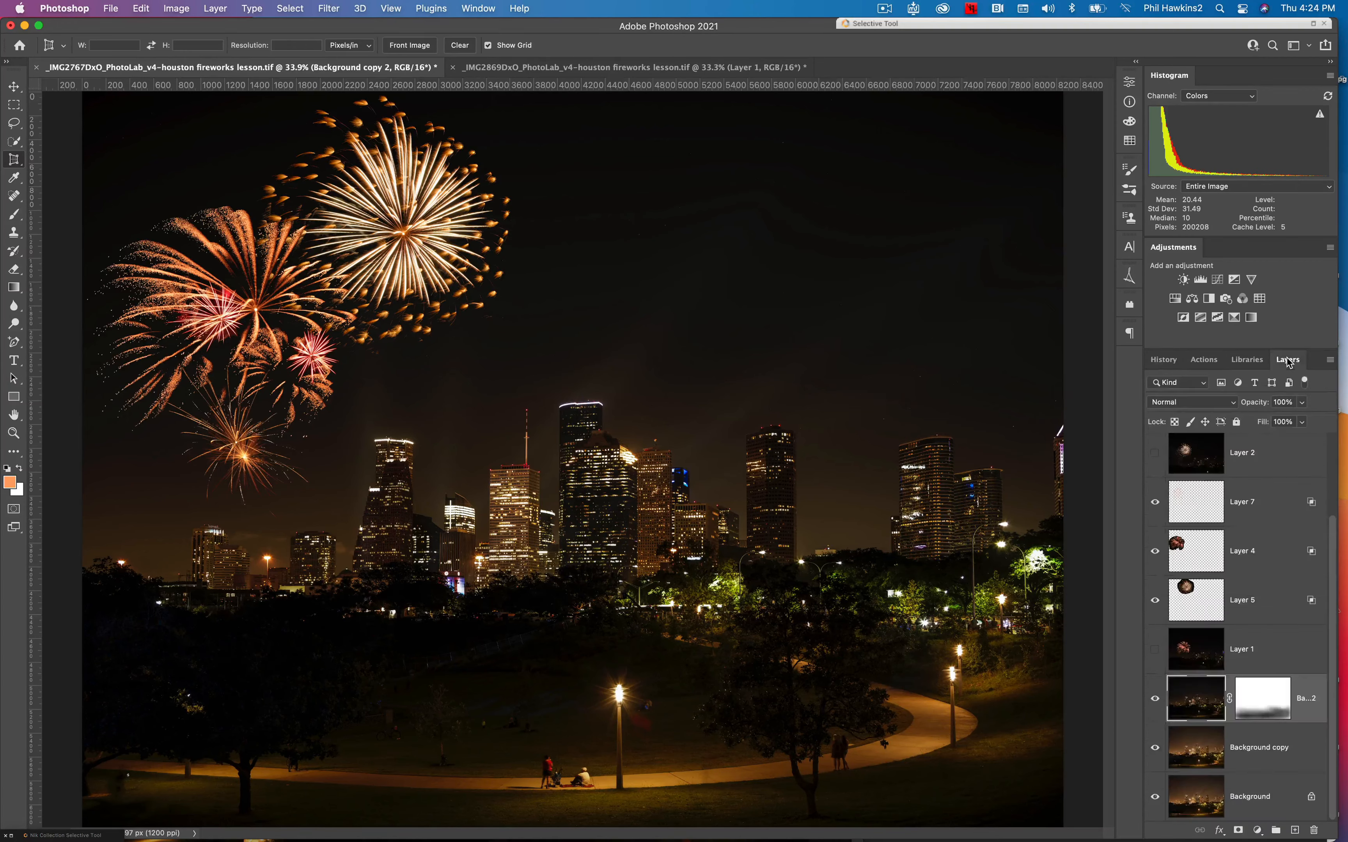
click(1331, 360)
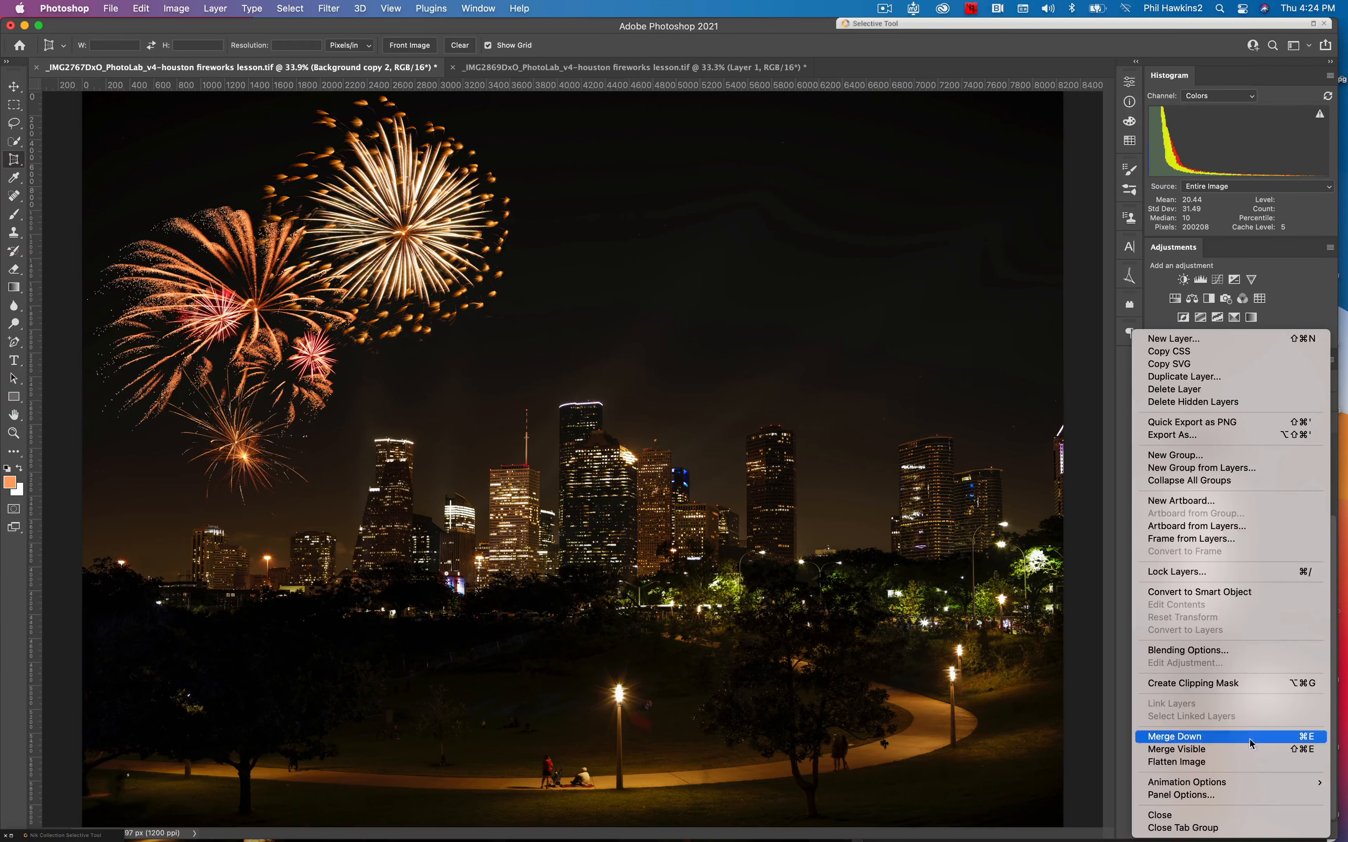
click(1246, 768)
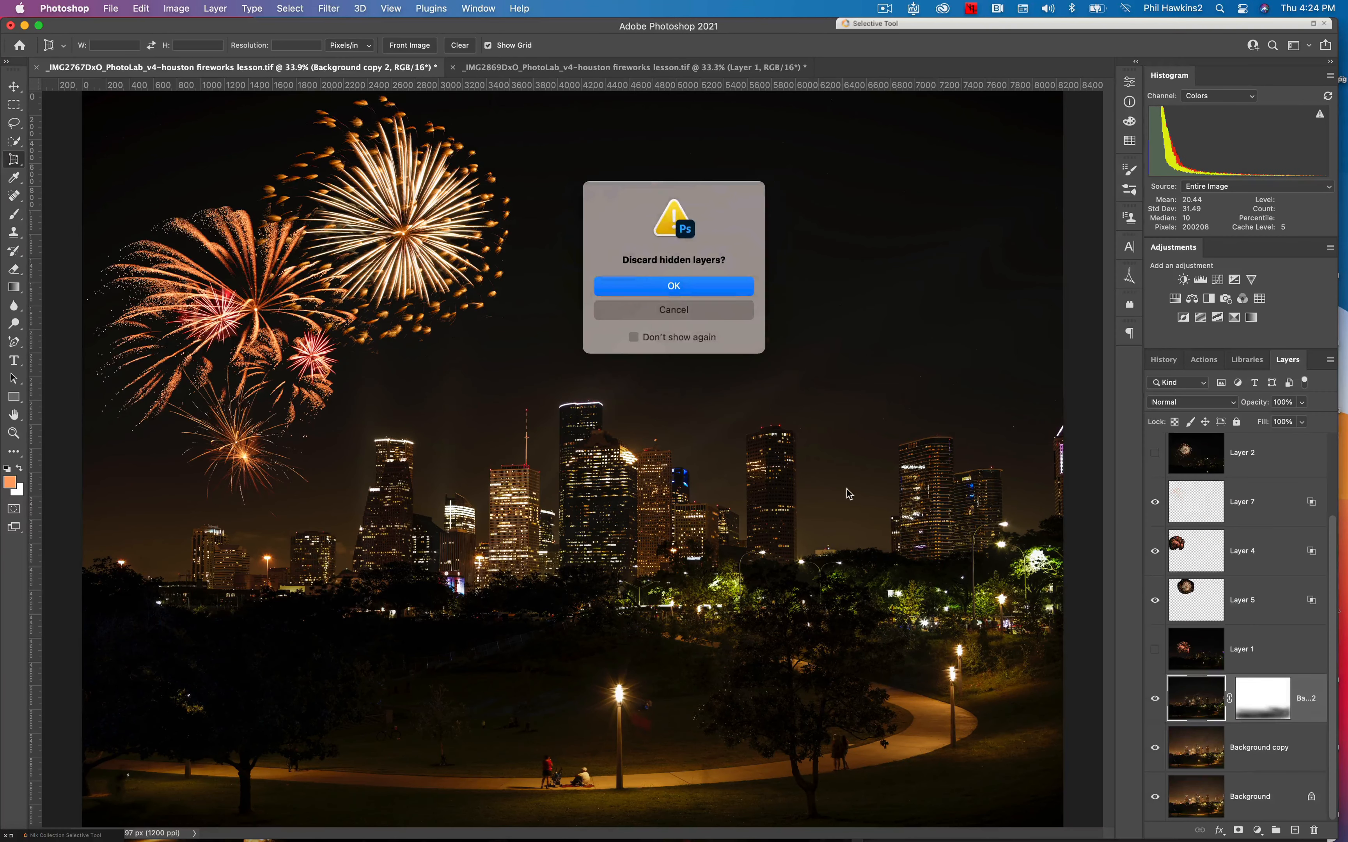
click(679, 286)
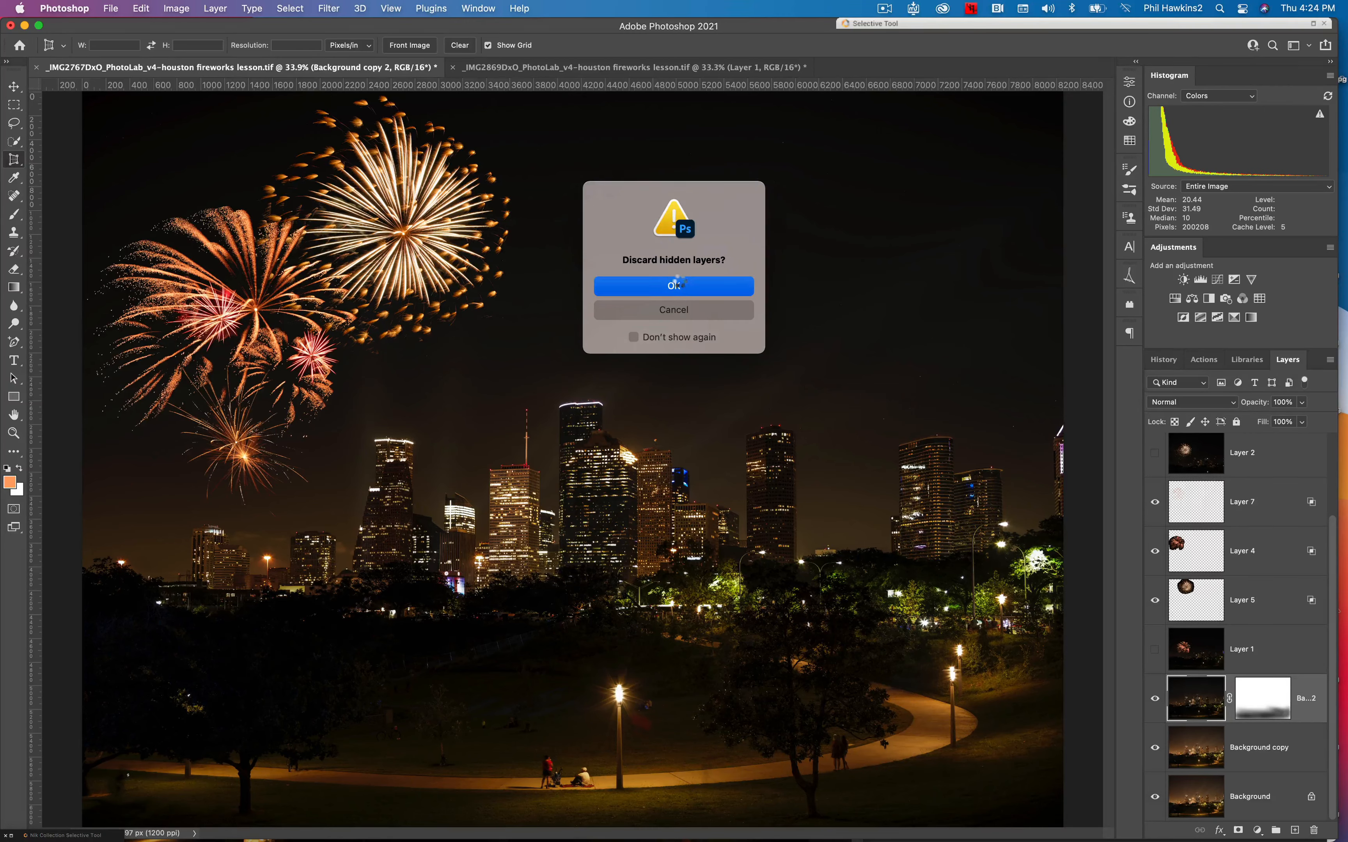